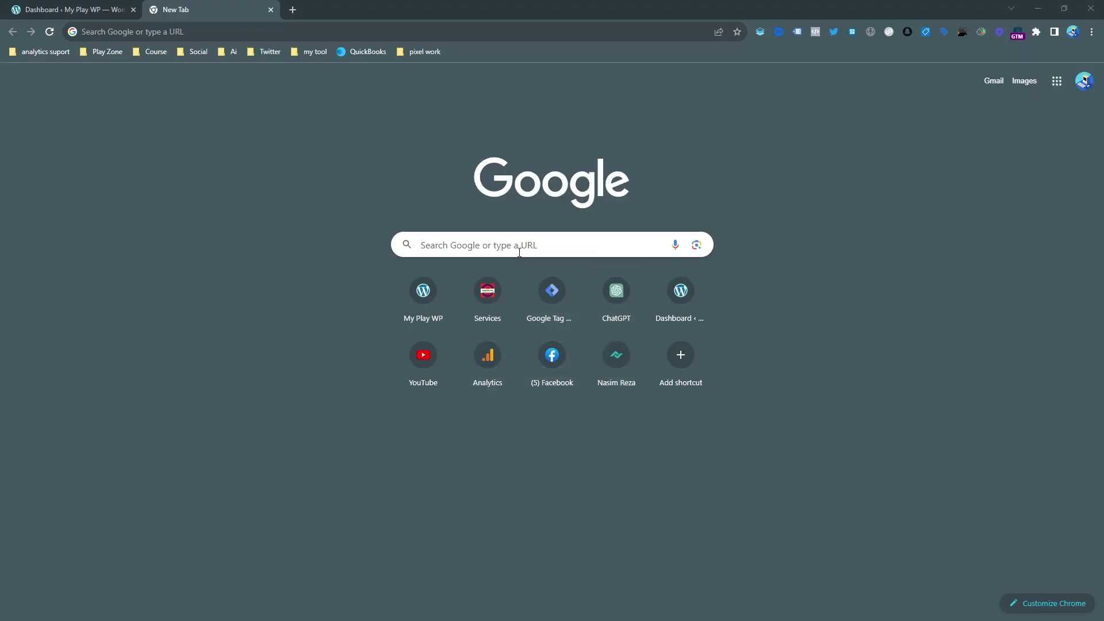
# Step: Search Google for 'klaviyo form' and open Klaviyo's Form Builder - Custom Sign-up Forms result
pyautogui.click(520, 252)
pyautogui.write('Klaviyo Form')
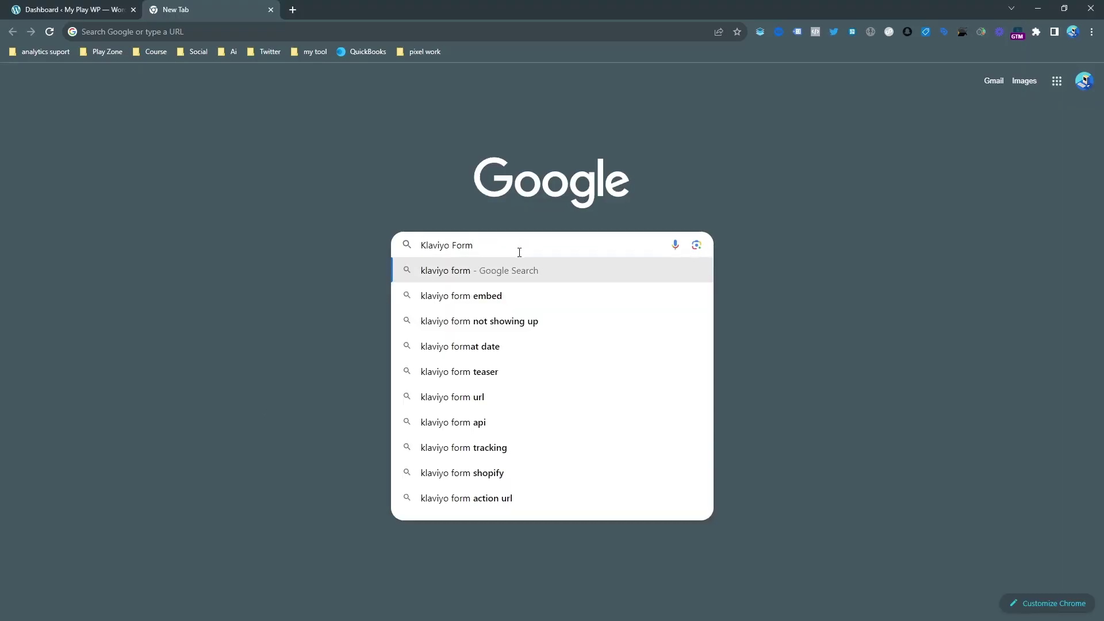
pyautogui.press('Return')
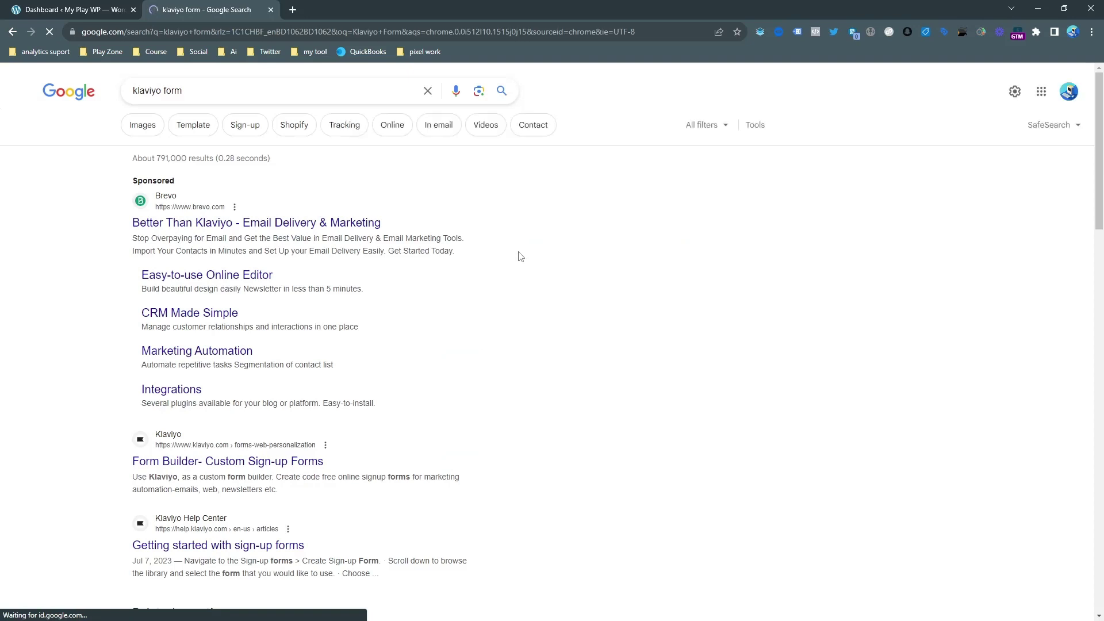
pyautogui.scroll(-2, 520, 256)
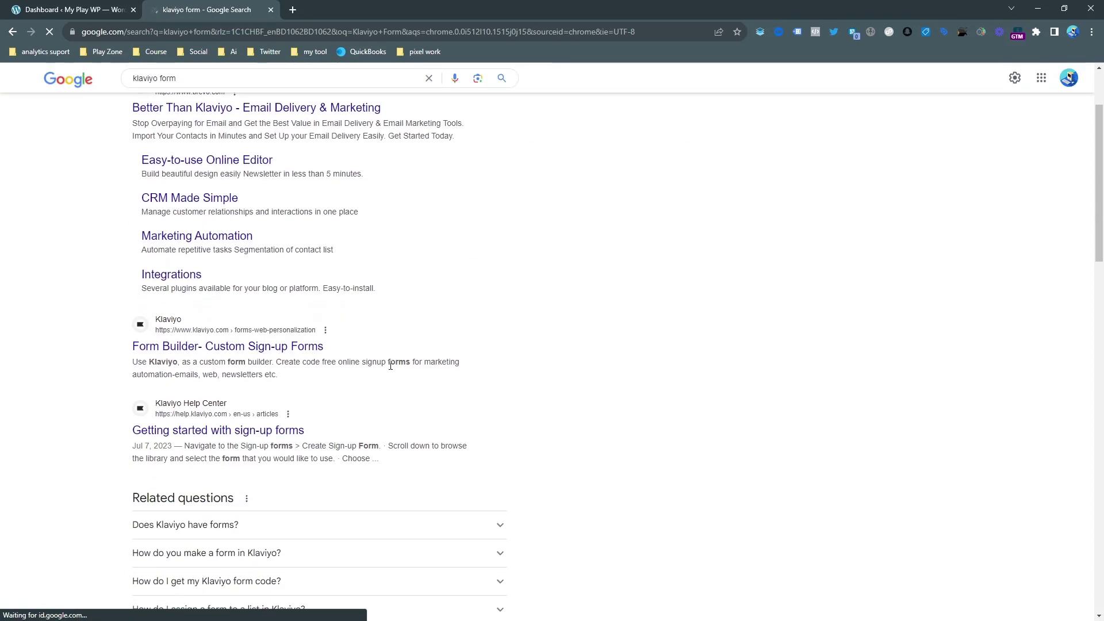
pyautogui.click(253, 349)
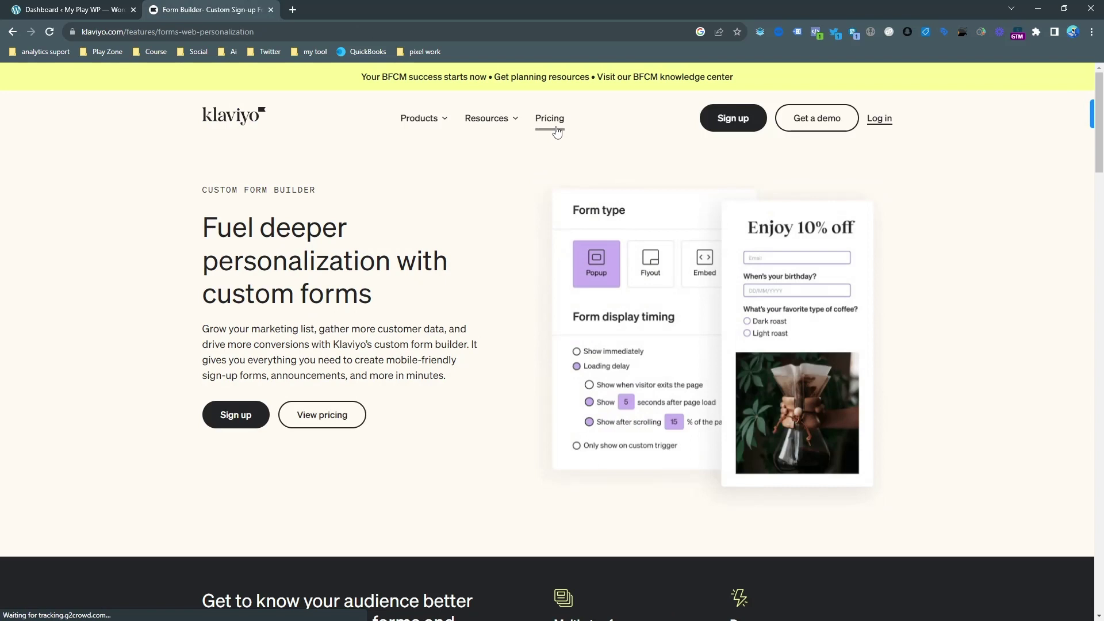
# Step: From Klaviyo's Pricing page, start signing up for the Free plan
pyautogui.click(557, 132)
pyautogui.scroll(-1, 536, 242)
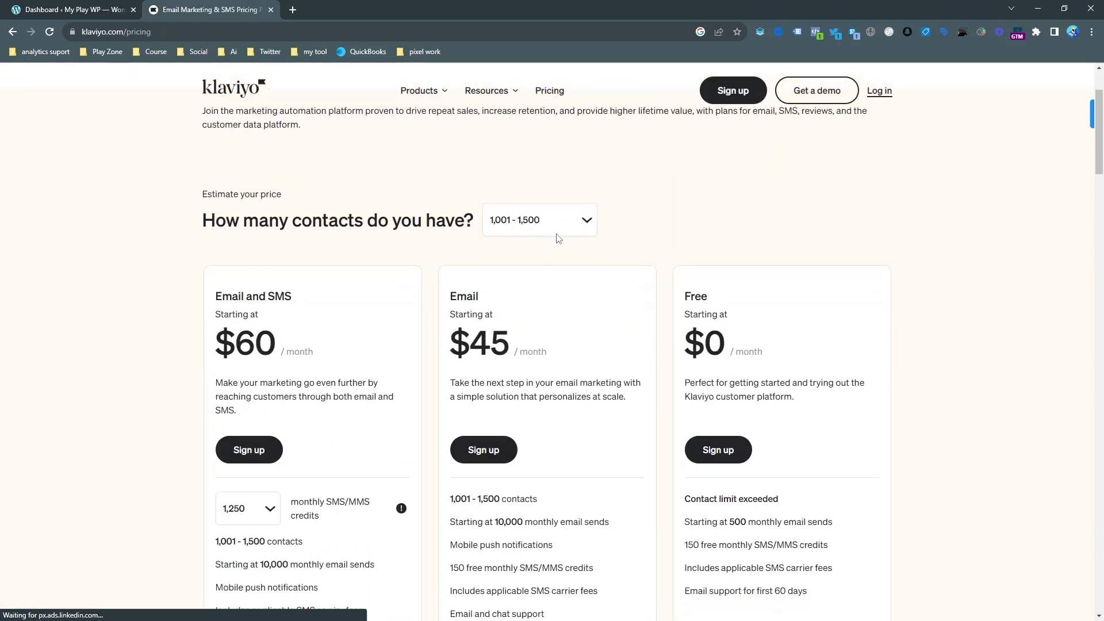
pyautogui.scroll(-1, 854, 373)
pyautogui.scroll(-1, 866, 369)
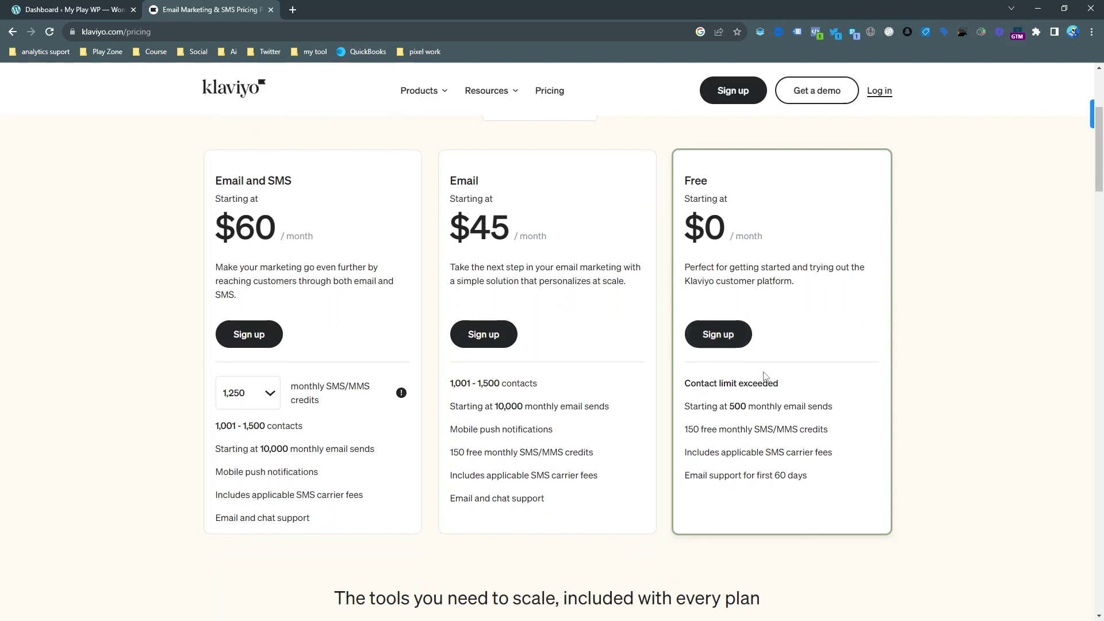
pyautogui.scroll(1, 766, 376)
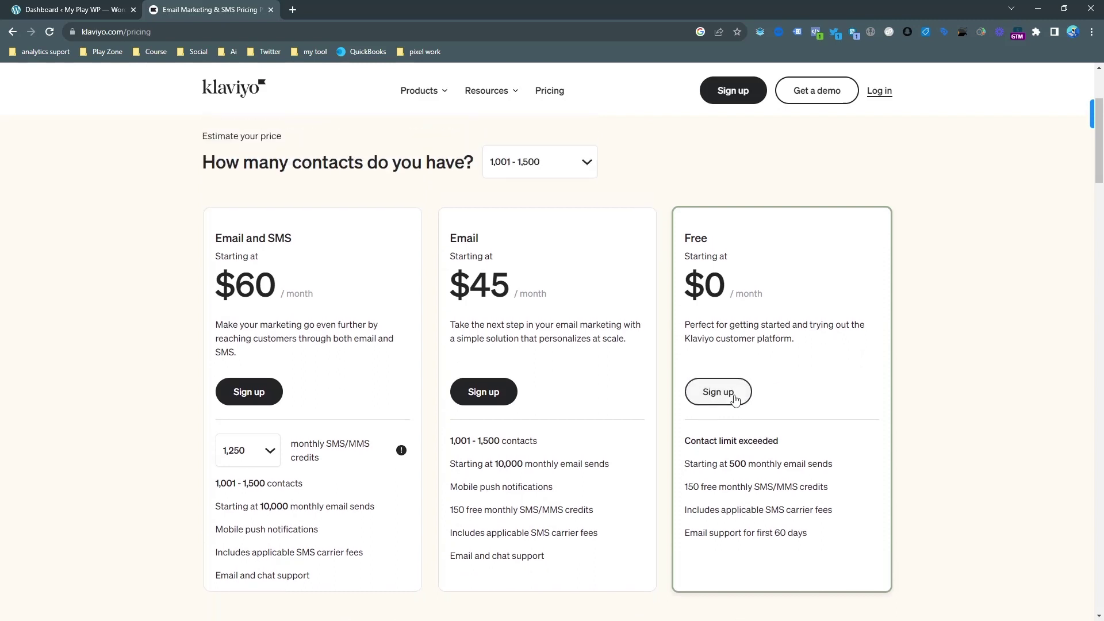
pyautogui.click(734, 396)
# Step: Autofill email, suggested password, company 'my demo', website and phone, and accept the marketing opt-in
pyautogui.click(650, 215)
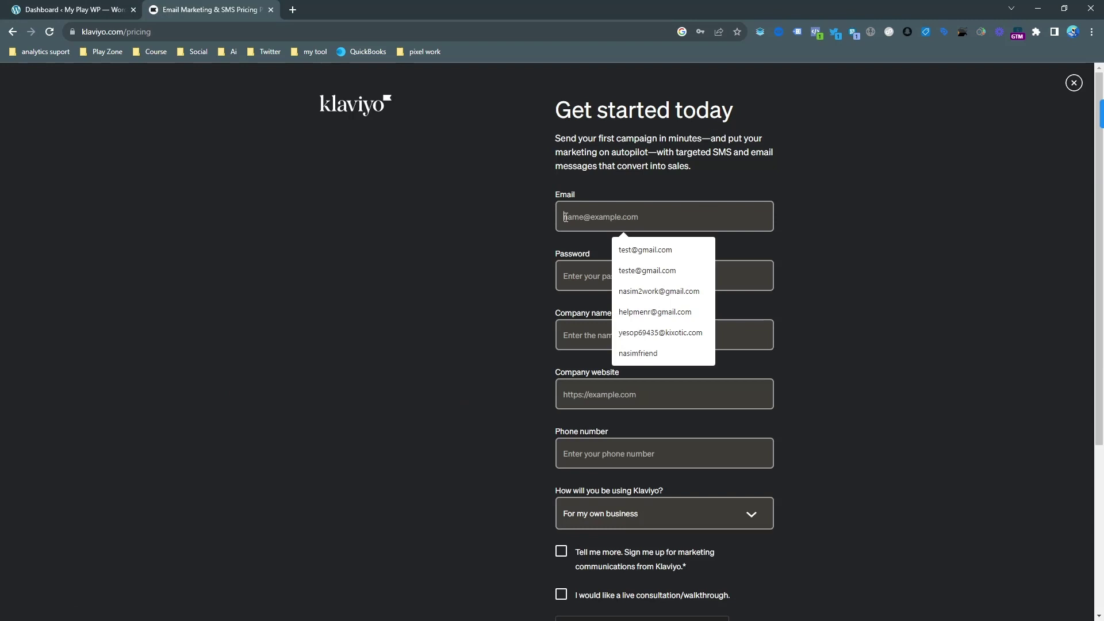
pyautogui.click(659, 290)
pyautogui.click(597, 268)
pyautogui.click(654, 310)
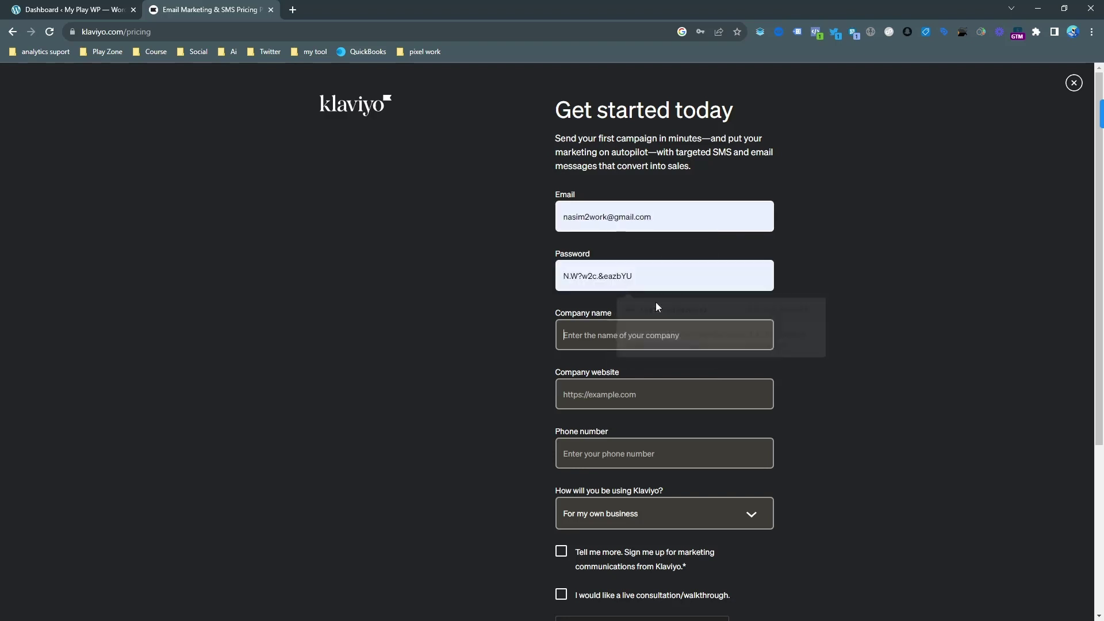
pyautogui.click(618, 332)
pyautogui.click(638, 370)
pyautogui.click(607, 407)
pyautogui.click(656, 427)
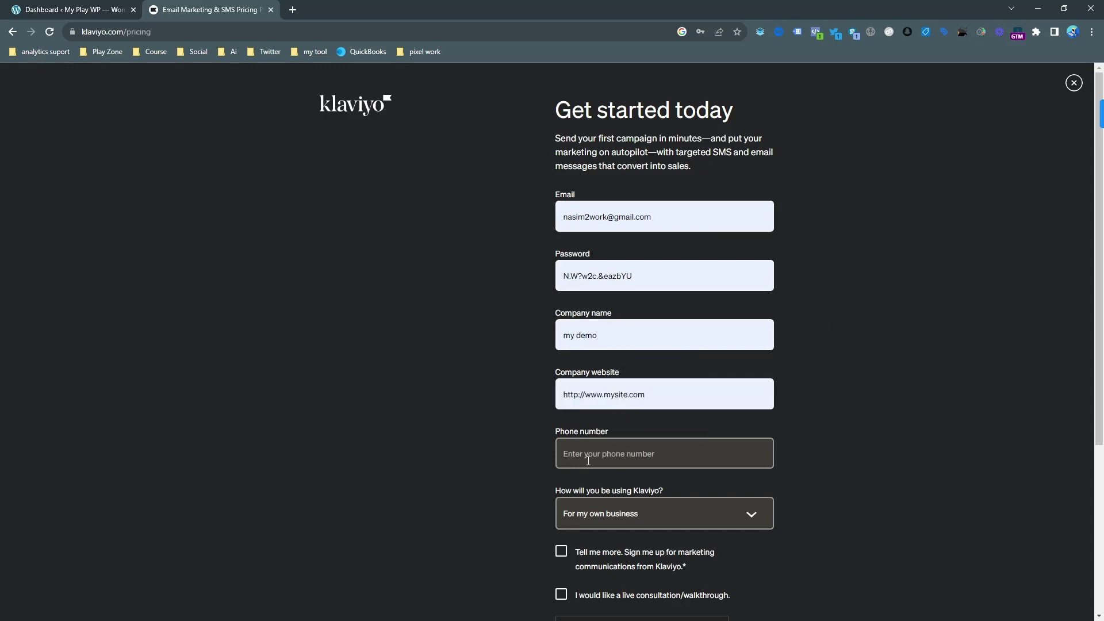
pyautogui.click(634, 453)
pyautogui.click(638, 528)
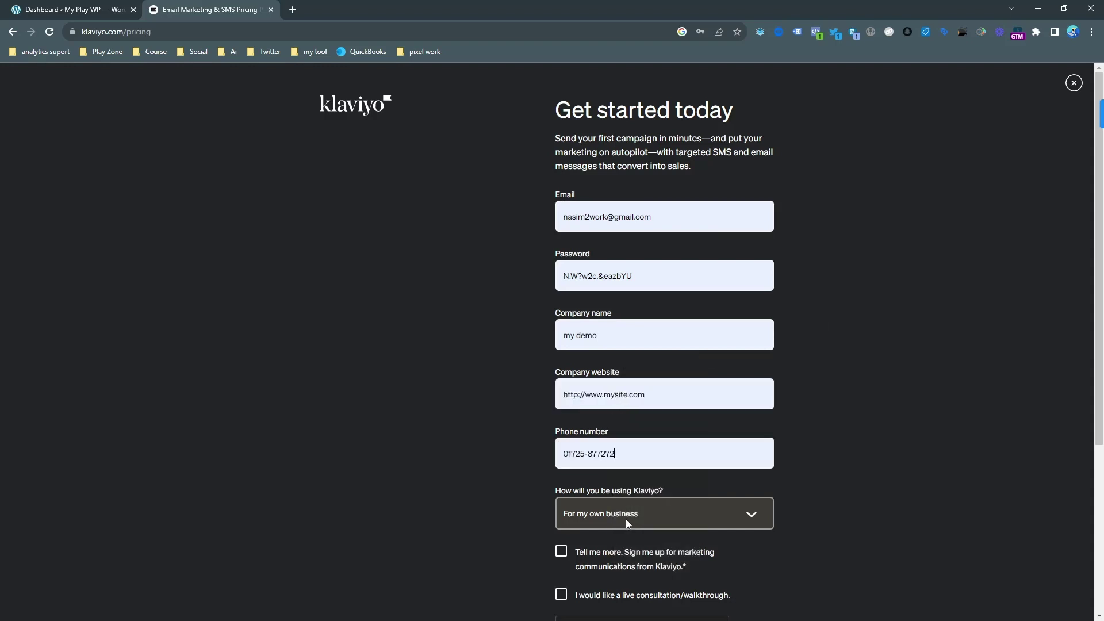
pyautogui.click(614, 531)
pyautogui.scroll(-2, 550, 561)
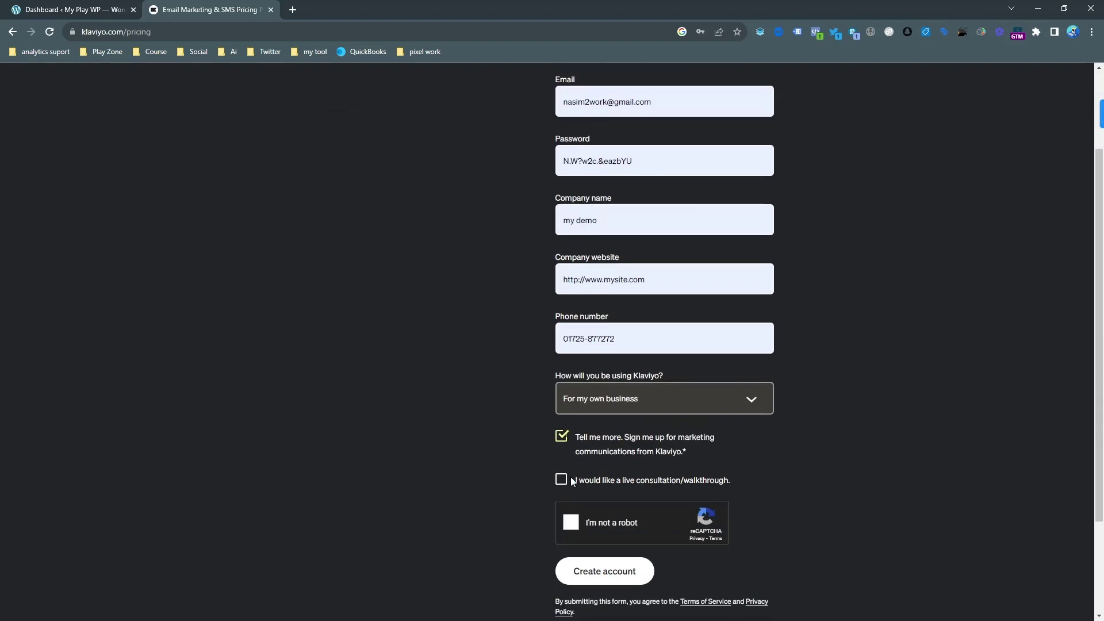
# Step: Pass the reCAPTCHA by selecting the motorcycle squares and verifying
pyautogui.click(572, 517)
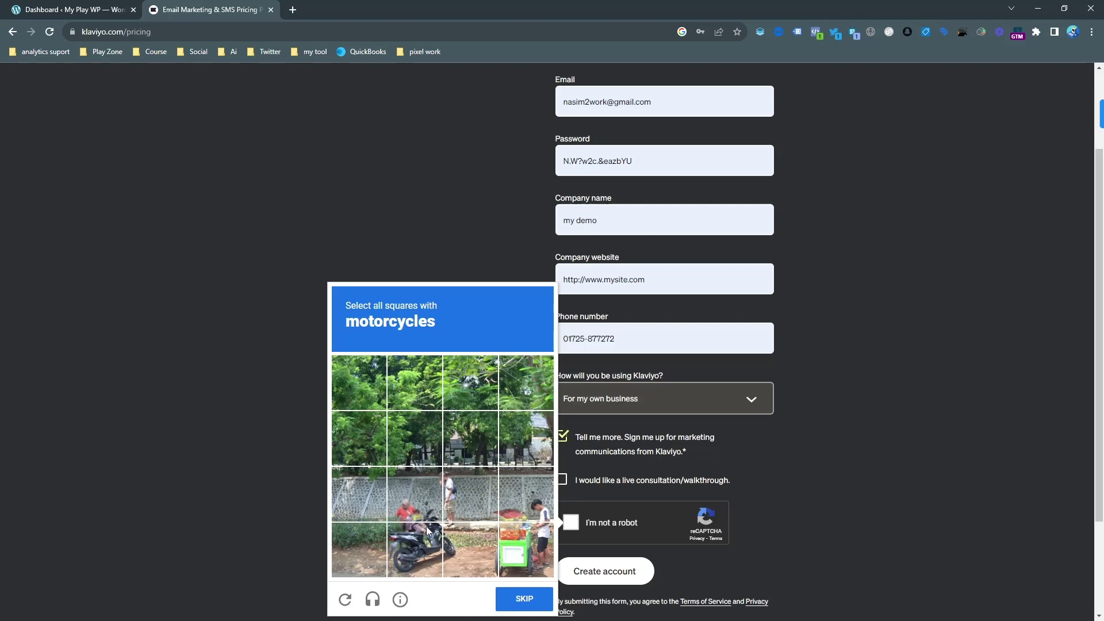
pyautogui.click(435, 542)
pyautogui.click(522, 553)
pyautogui.click(427, 544)
pyautogui.click(426, 513)
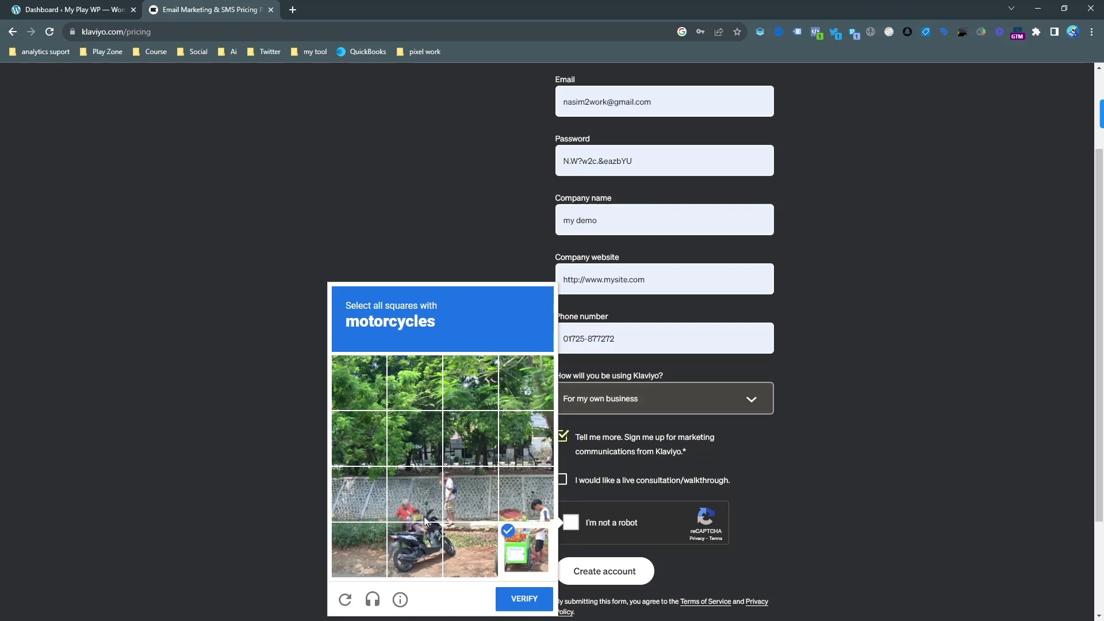
pyautogui.click(461, 511)
pyautogui.click(453, 533)
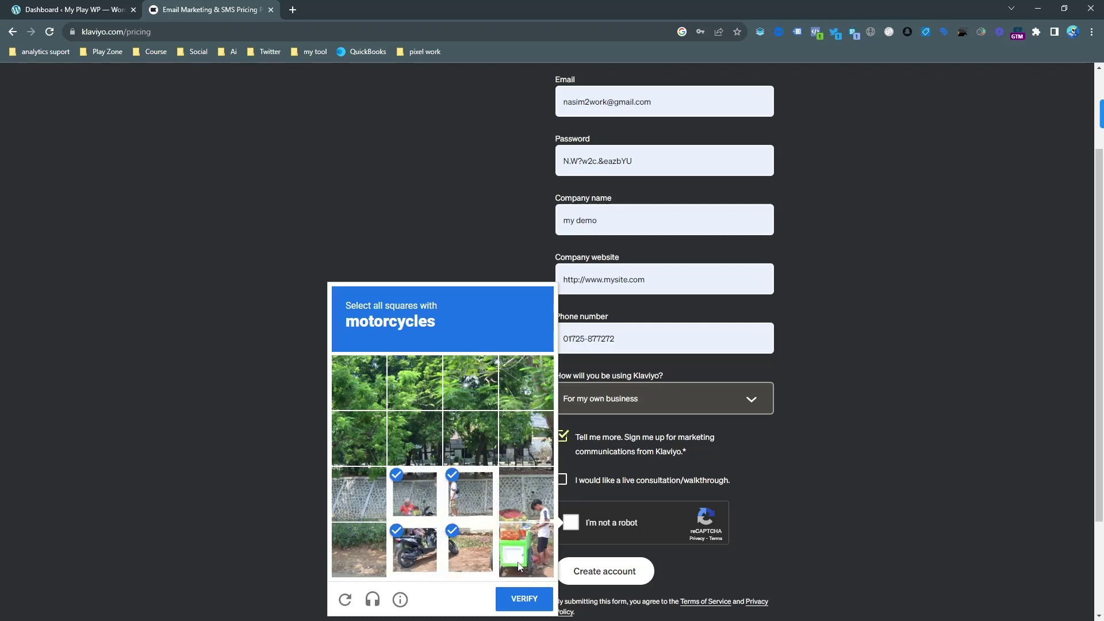
pyautogui.click(523, 599)
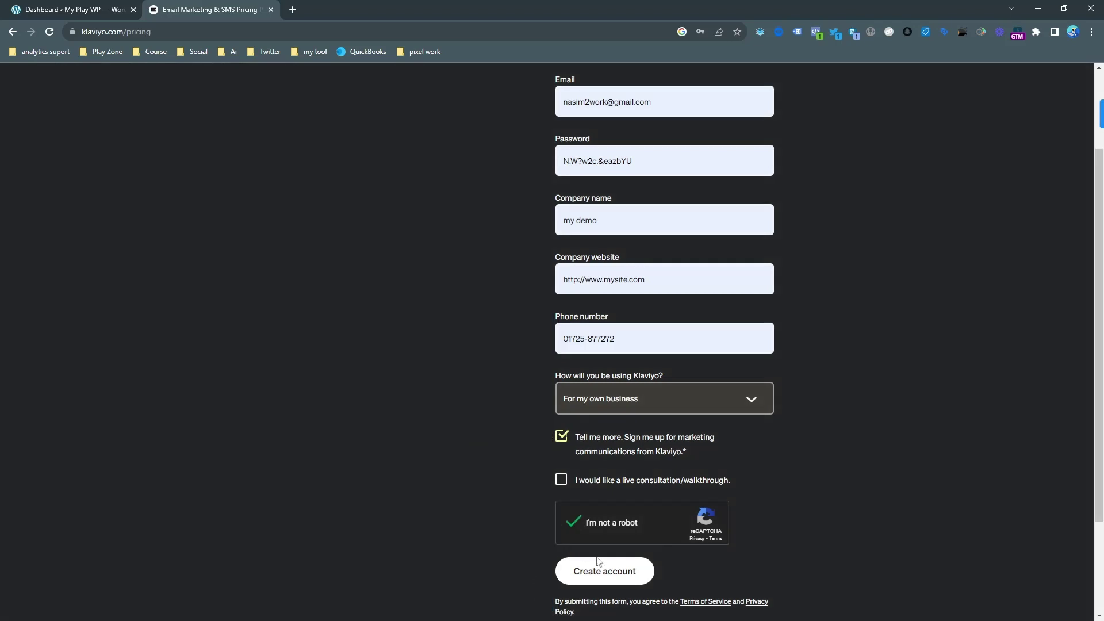
# Step: Tick the live consultation opt-in and submit Create account until the sign-up goes through
pyautogui.click(605, 570)
pyautogui.click(594, 574)
pyautogui.scroll(-2, 544, 517)
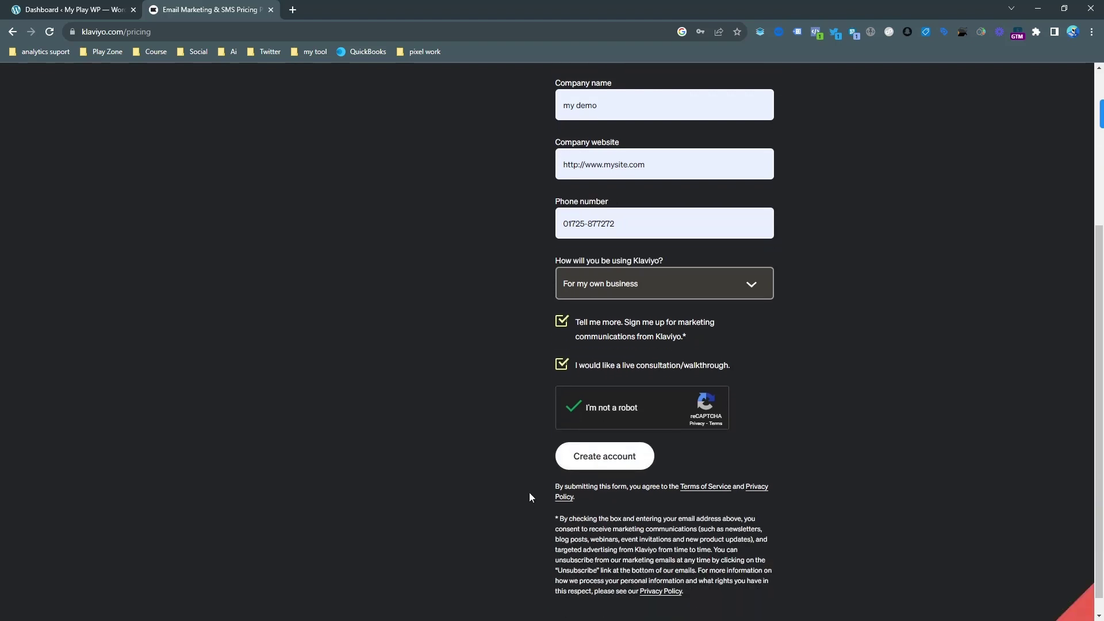
pyautogui.scroll(3, 517, 457)
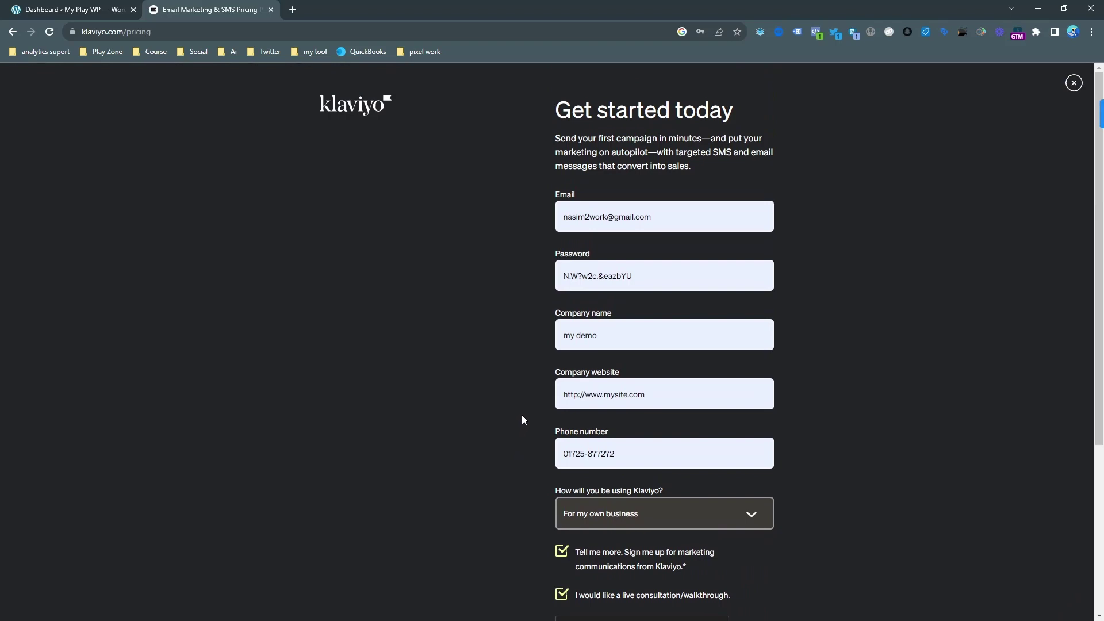
pyautogui.scroll(-5, 526, 401)
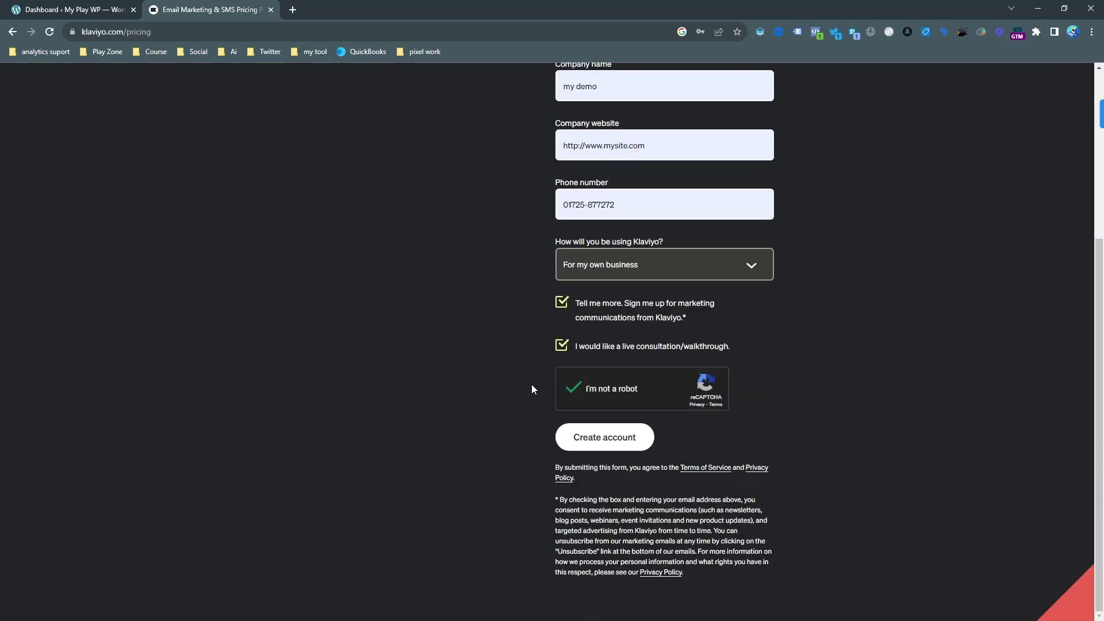
pyautogui.click(604, 437)
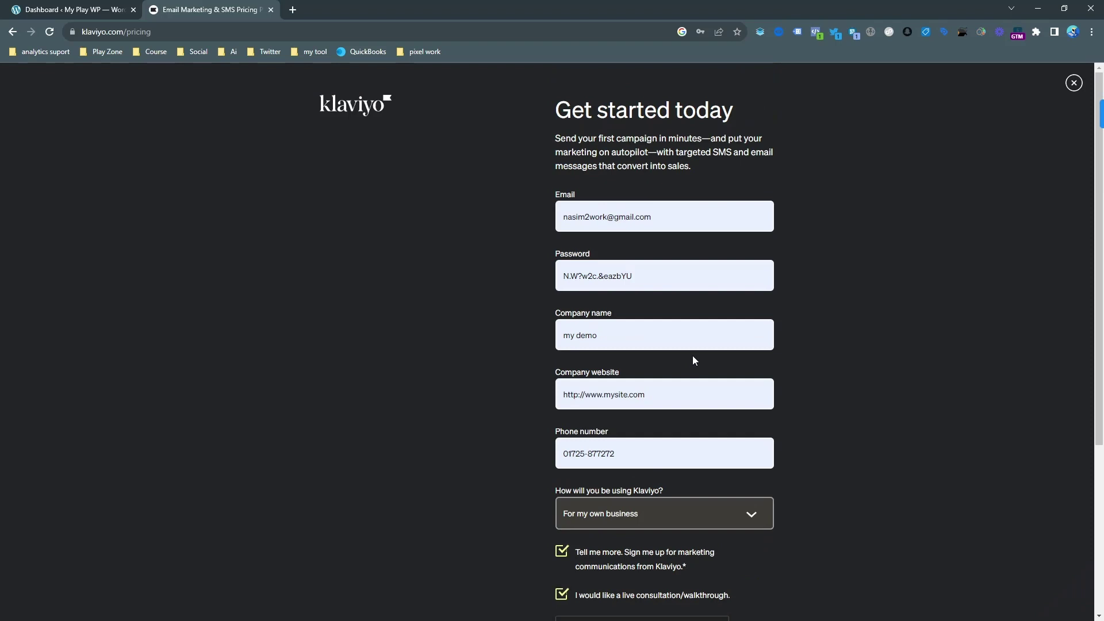
pyautogui.scroll(-3, 693, 359)
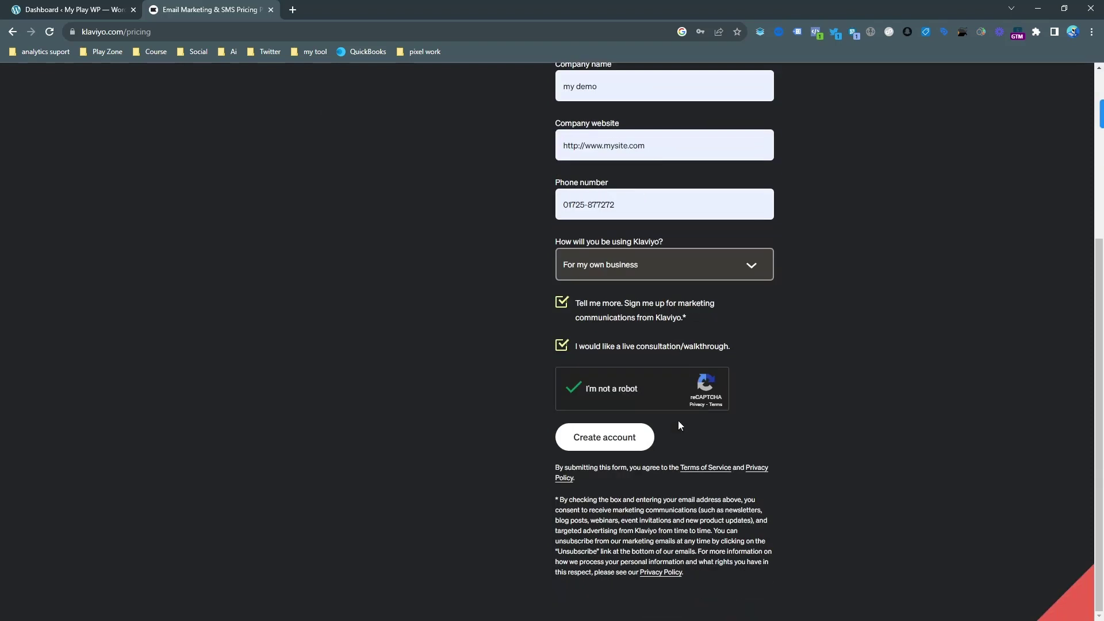
pyautogui.click(601, 437)
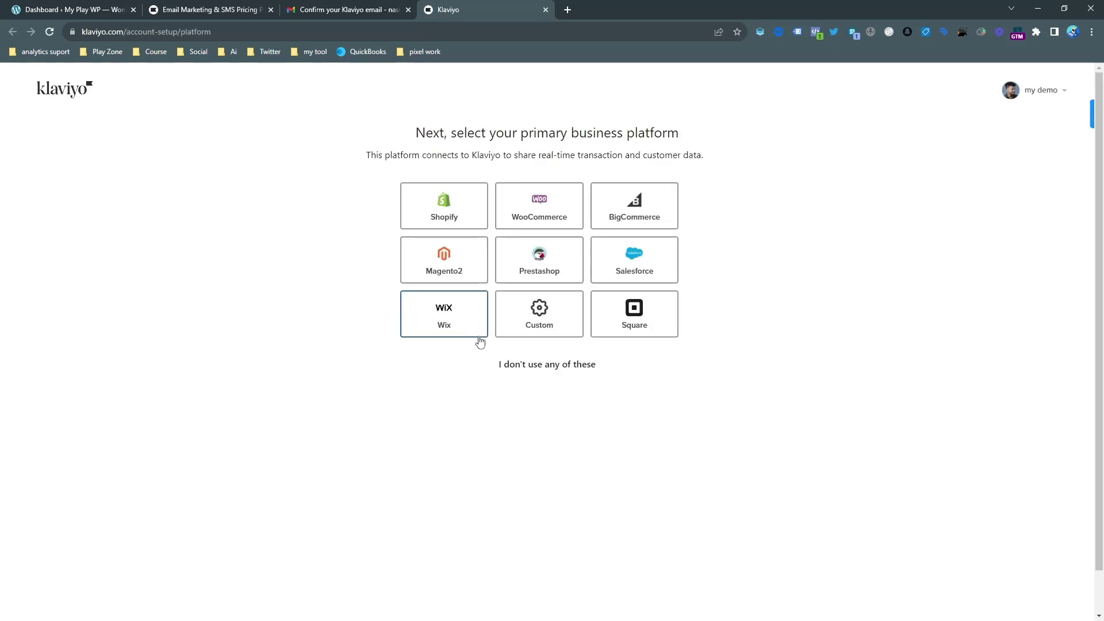
# Step: Skip the platform choice, autofill the Jashore, Bangladesh business address with state, and continue
pyautogui.click(517, 373)
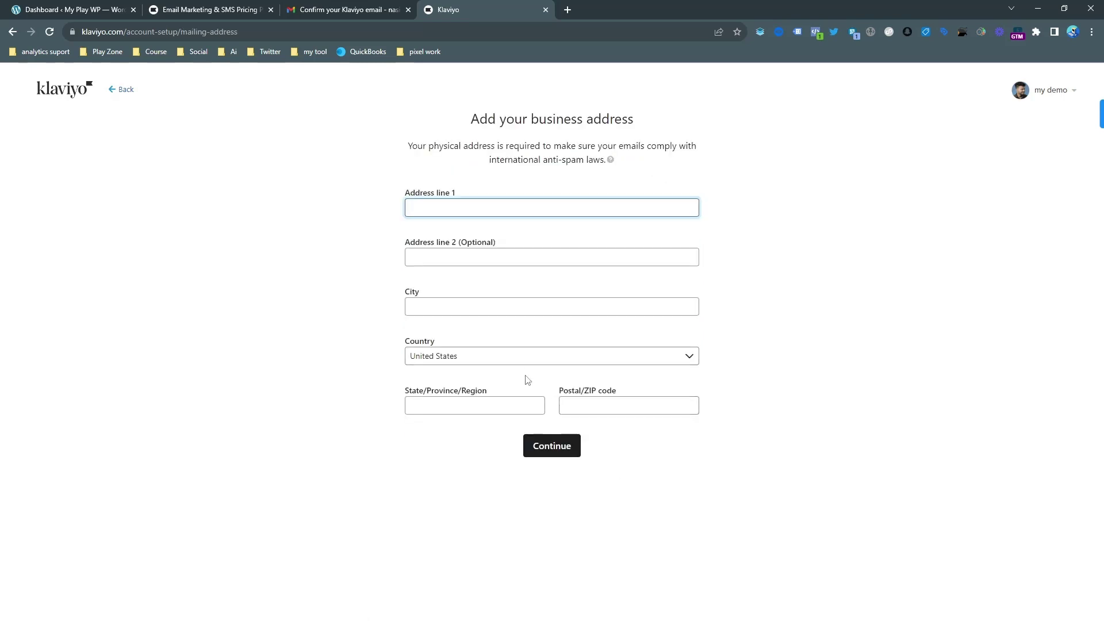
pyautogui.click(552, 446)
pyautogui.click(482, 212)
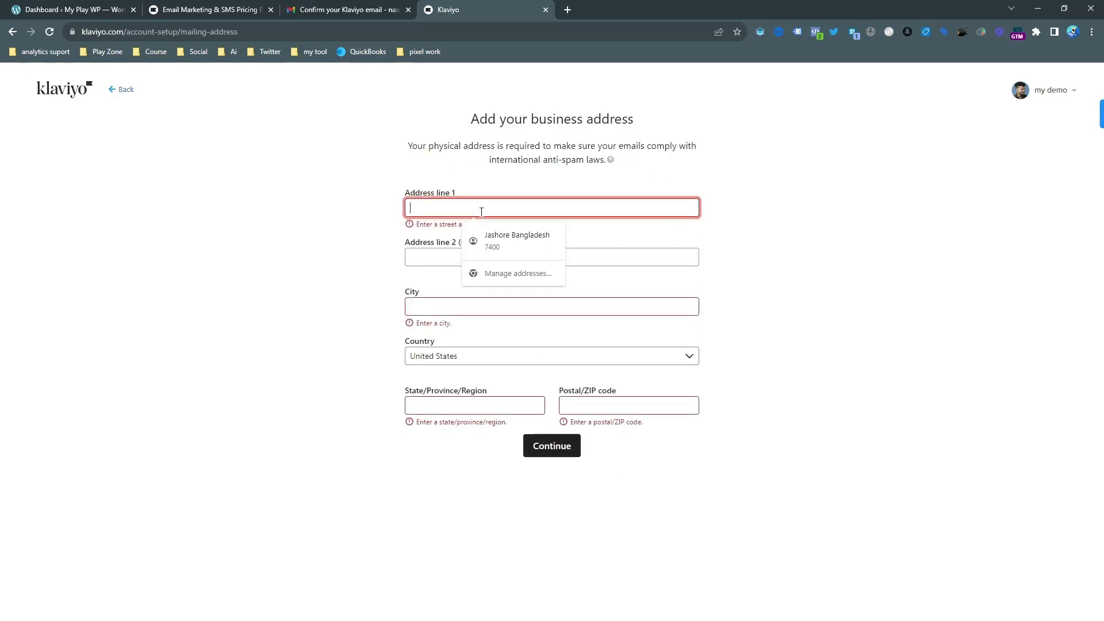
pyautogui.click(511, 241)
pyautogui.click(483, 261)
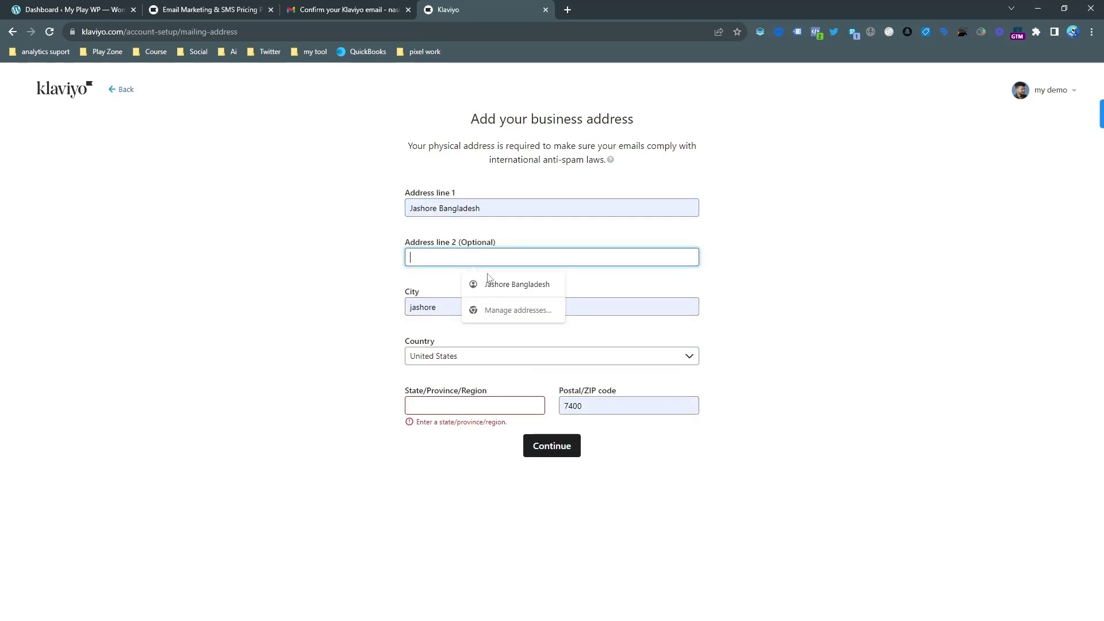
pyautogui.press('Escape')
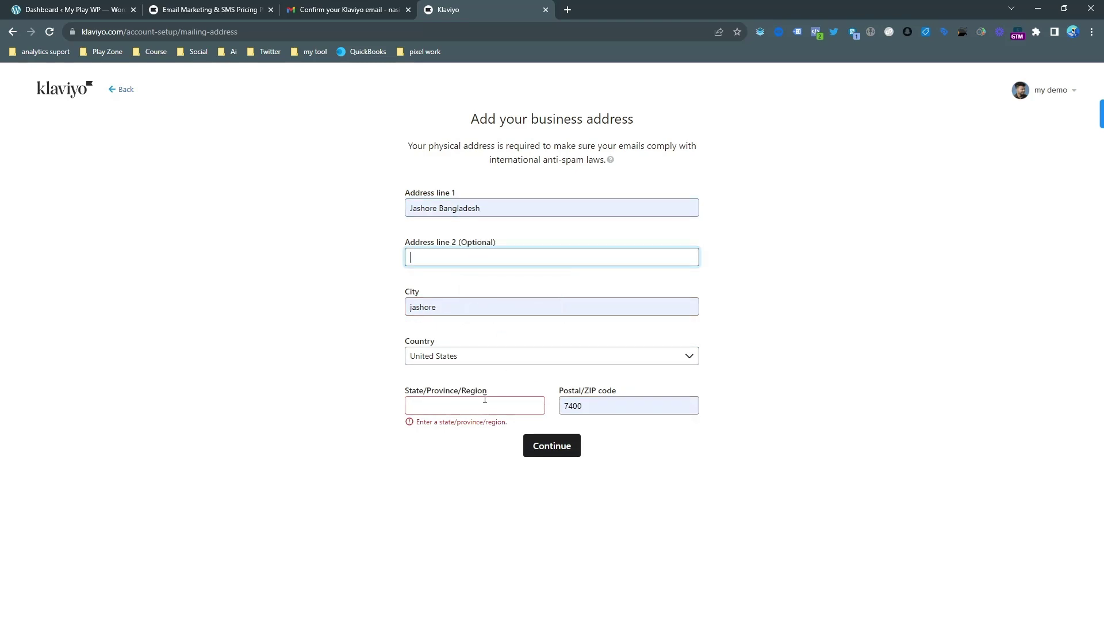
pyautogui.click(481, 406)
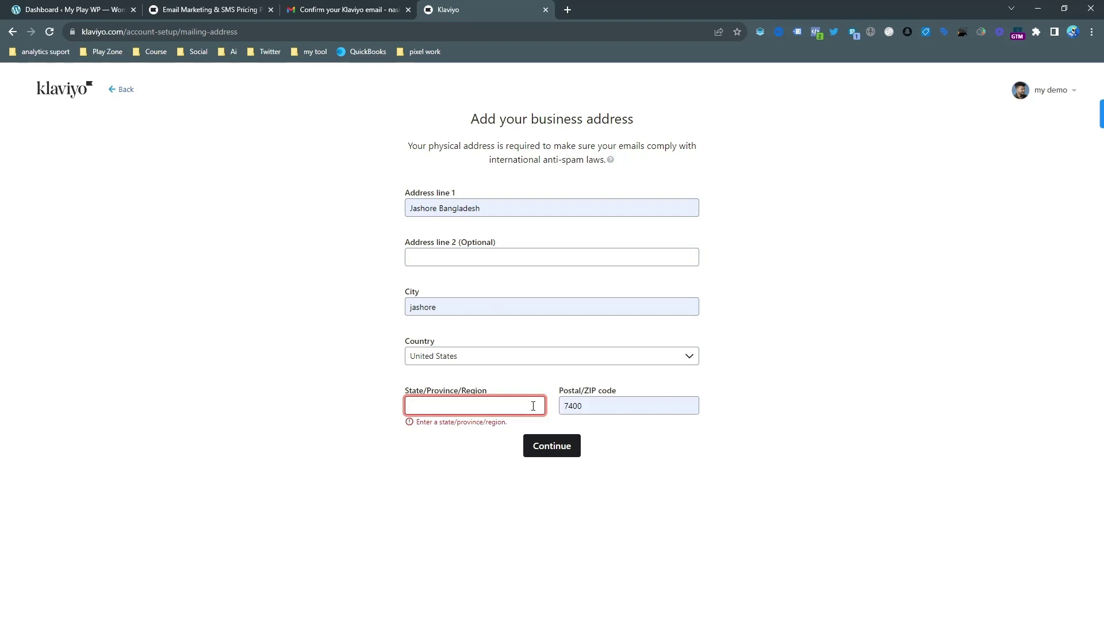
pyautogui.write('Jsd')
pyautogui.click(536, 445)
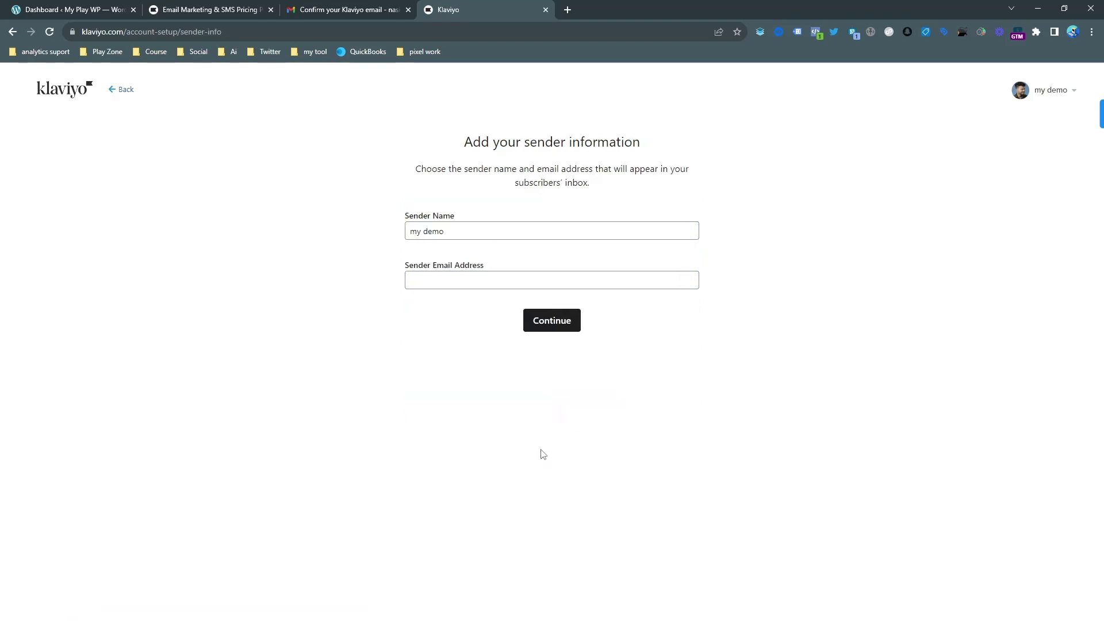
# Step: Enter the sender email beside sender name 'my demo', fix the typo, and continue
pyautogui.click(541, 326)
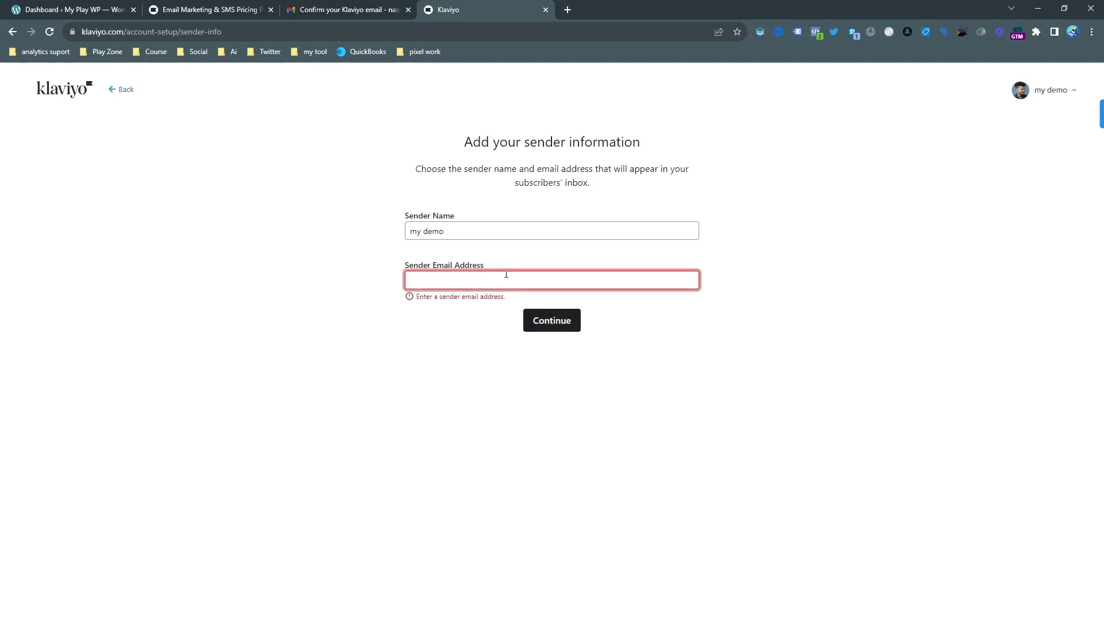
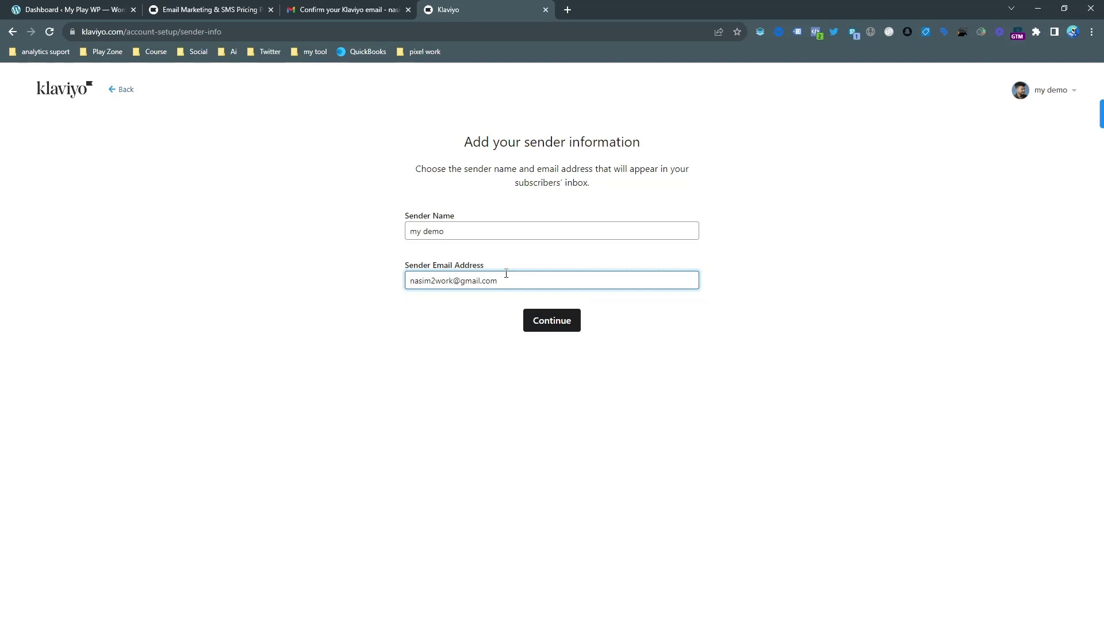
pyautogui.click(550, 326)
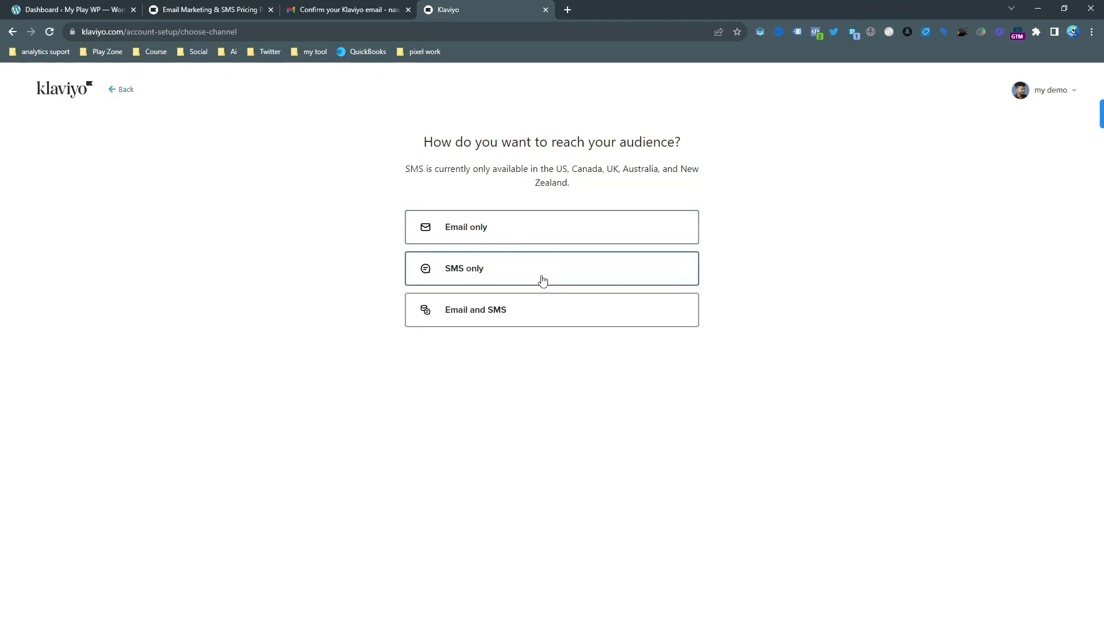
# Step: Choose Email only, skip all five account setup steps, and dismiss the onboarding page
pyautogui.click(538, 230)
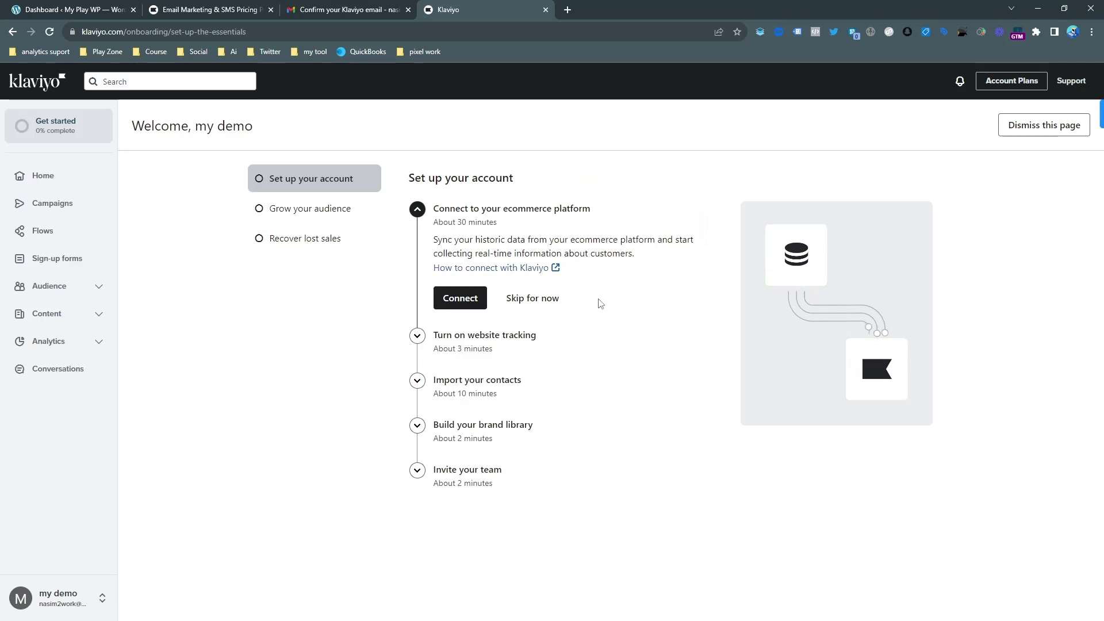
pyautogui.click(522, 299)
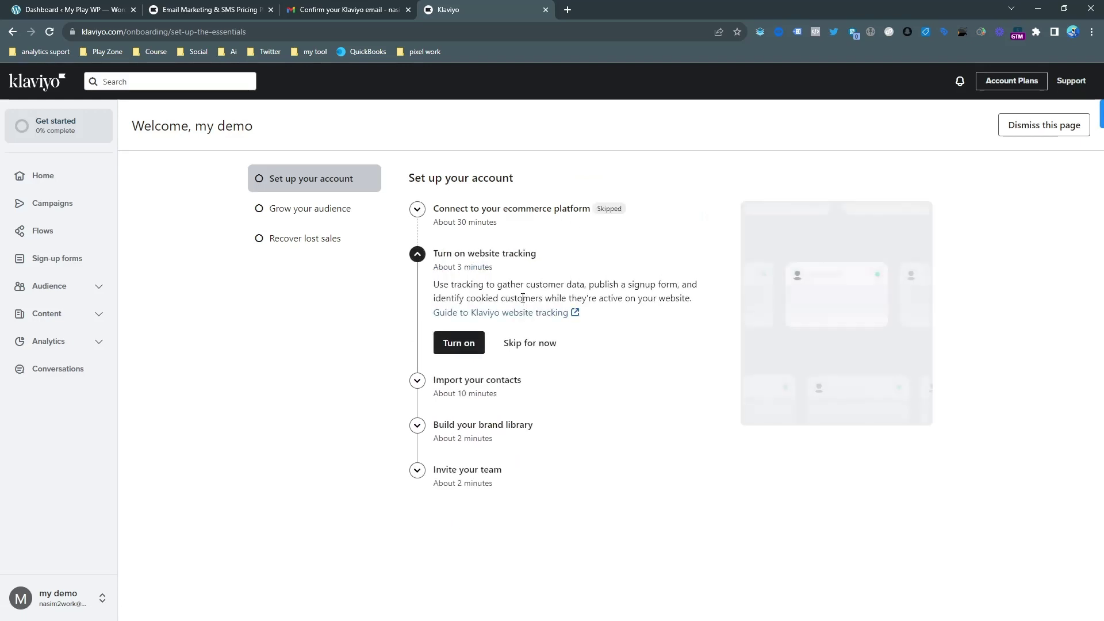
pyautogui.click(530, 342)
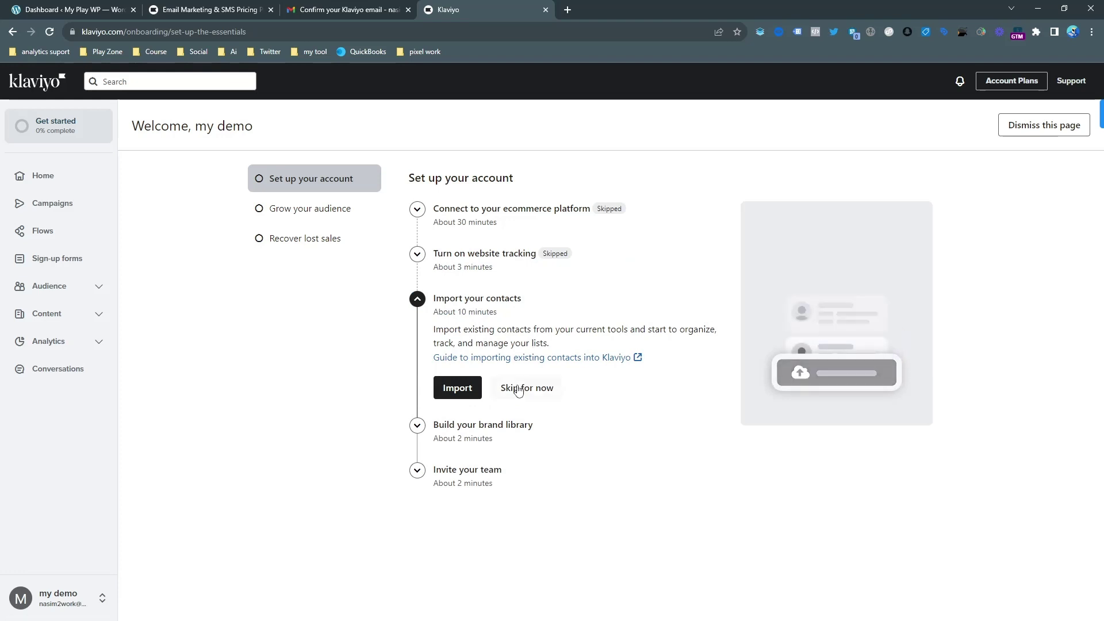
pyautogui.click(517, 390)
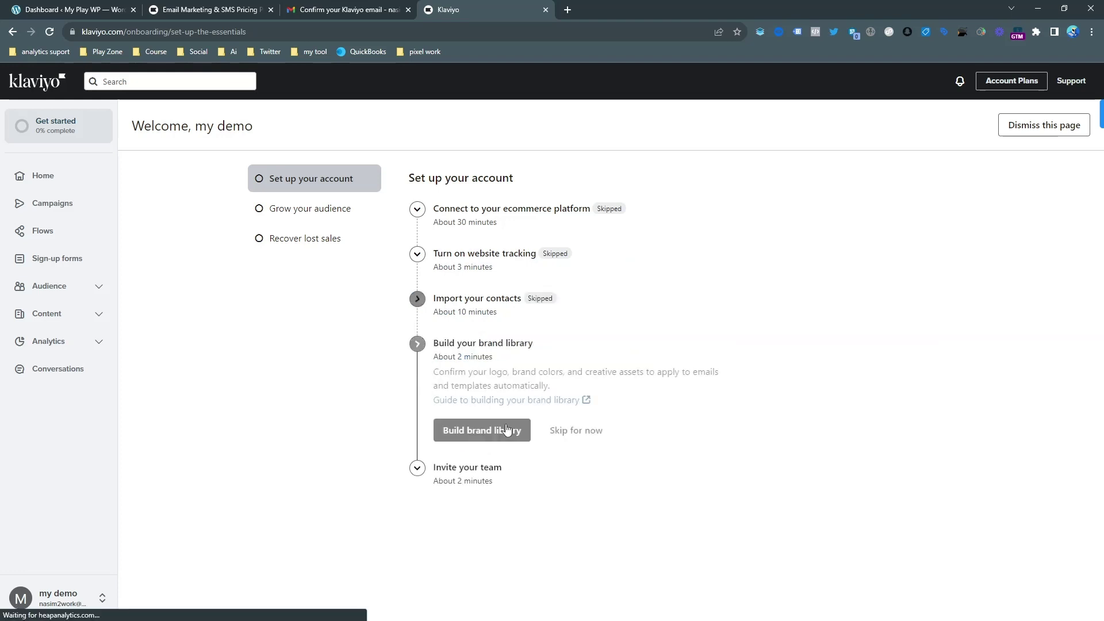
pyautogui.click(570, 438)
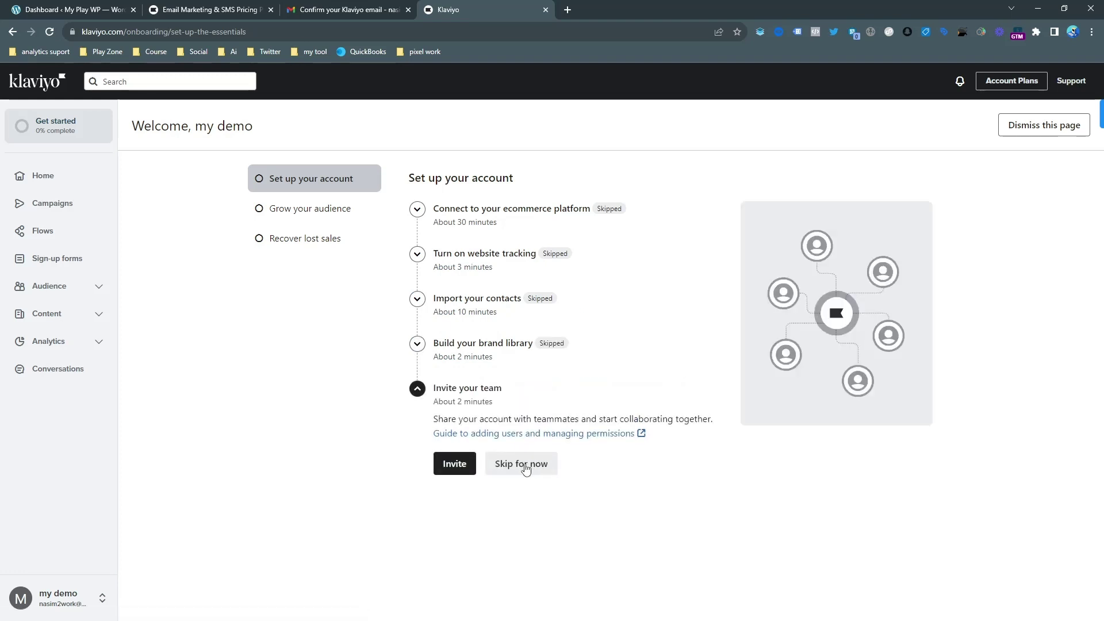
pyautogui.click(525, 466)
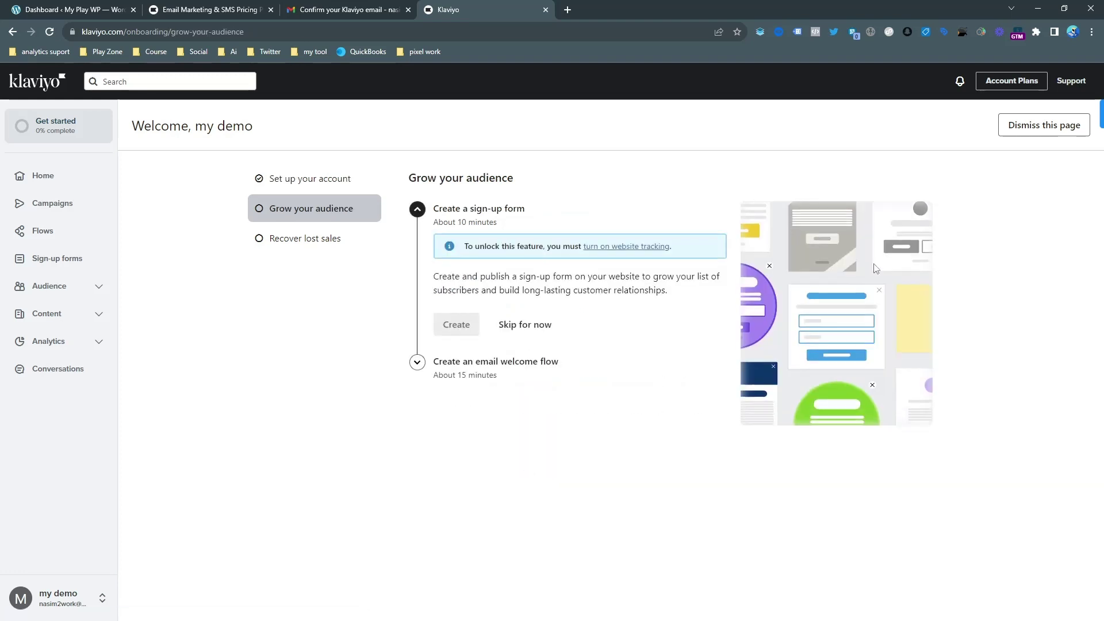
pyautogui.click(1026, 123)
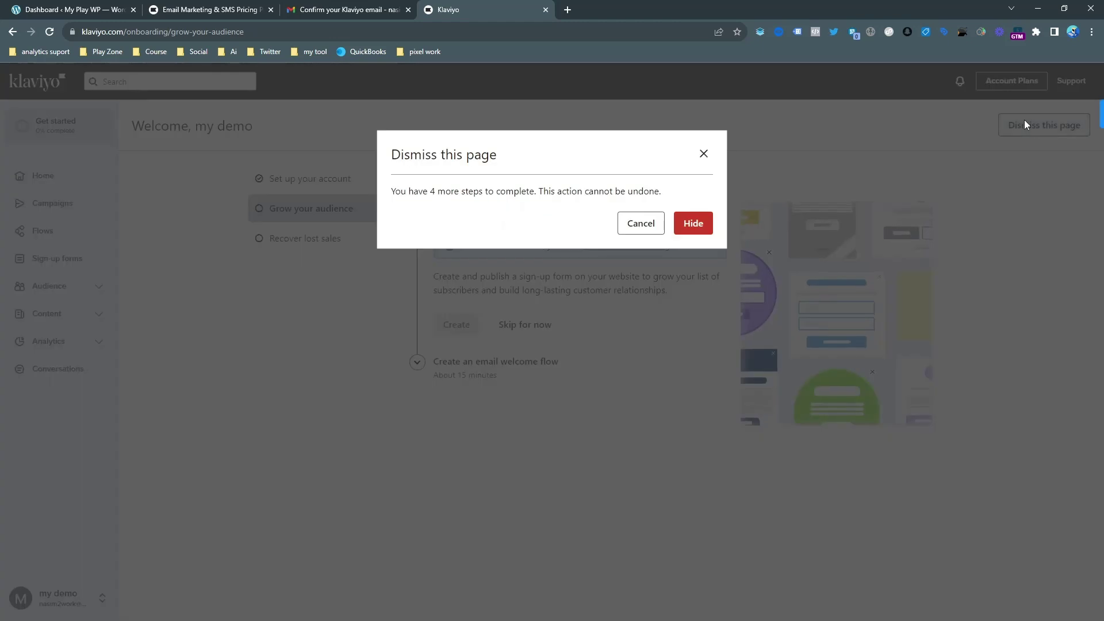
# Step: Confirm Hide so the onboarding page is removed and the Home dashboard loads
pyautogui.click(691, 226)
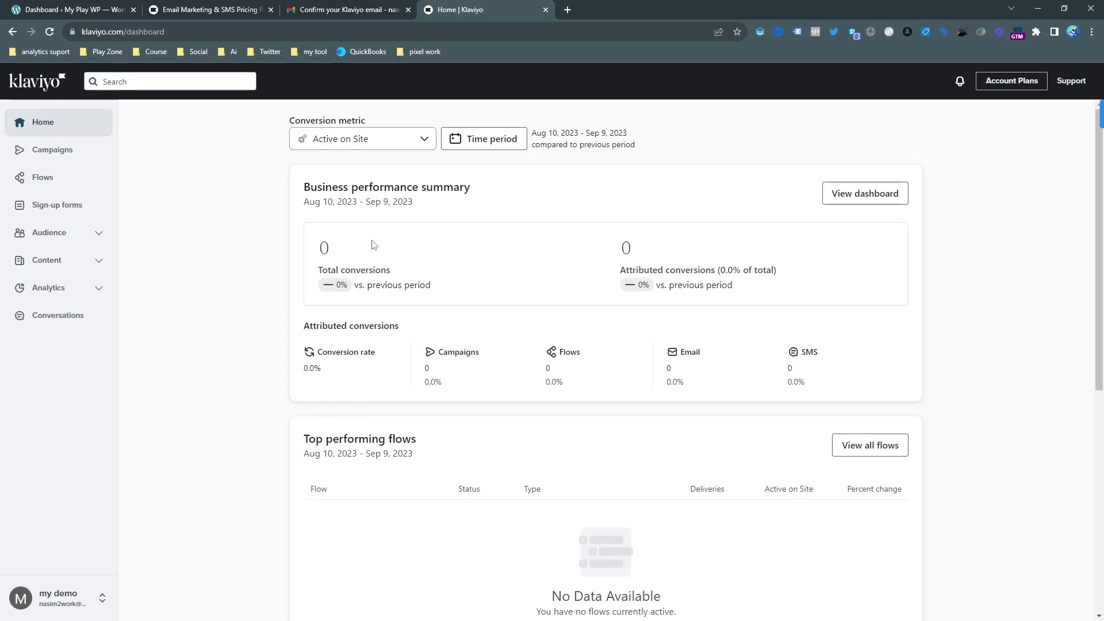
# Step: Go to Sign-up forms in the sidebar to see the form templates
pyautogui.click(94, 209)
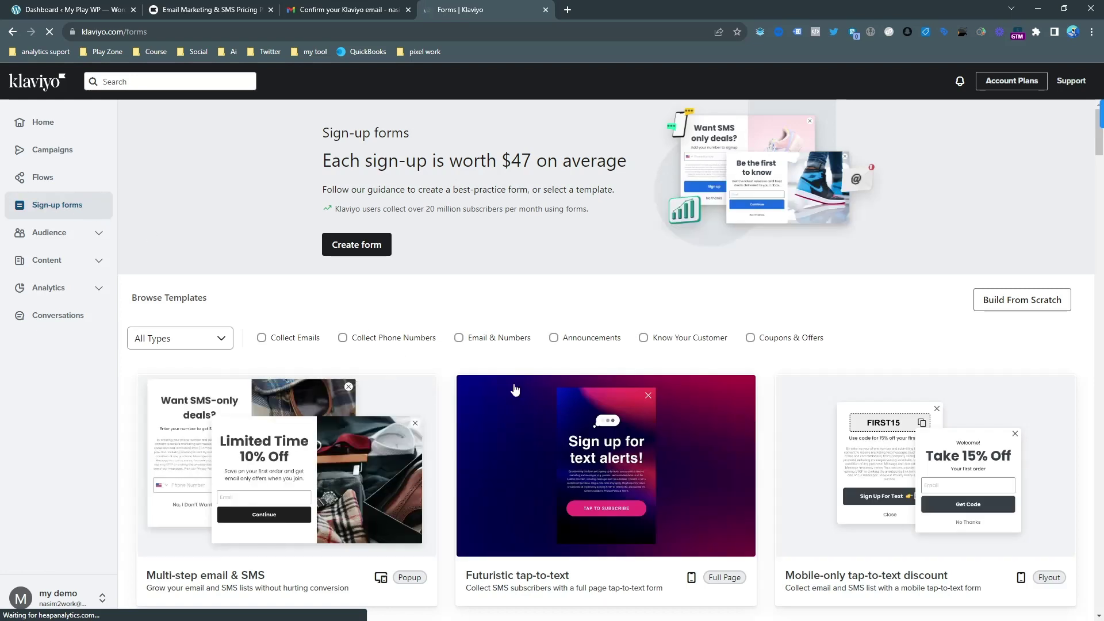
pyautogui.scroll(-1, 714, 338)
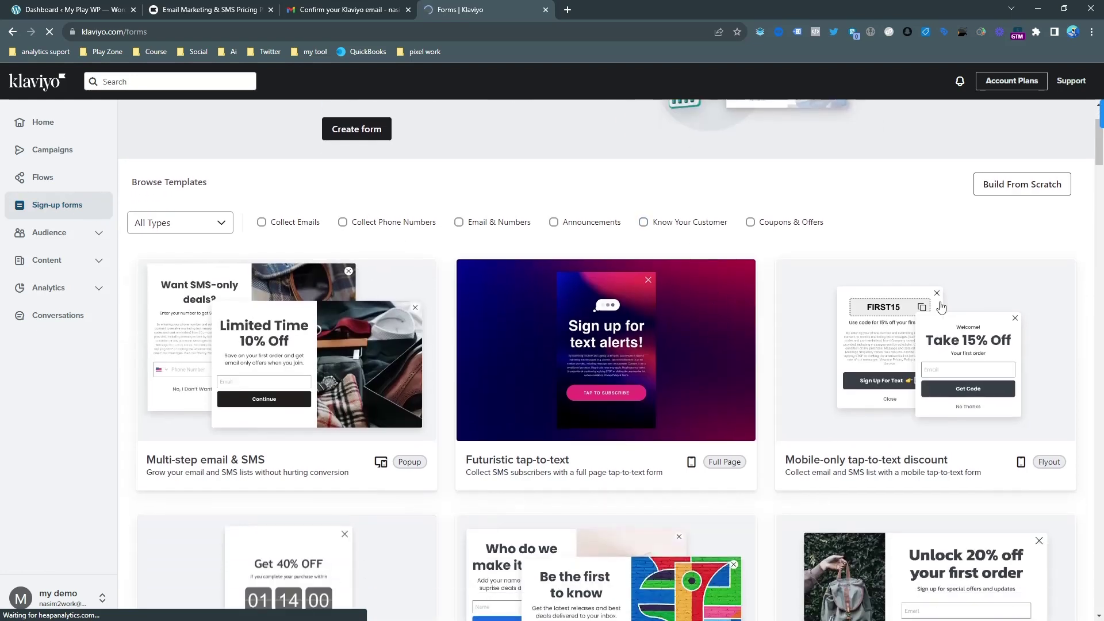
pyautogui.scroll(-2, 943, 304)
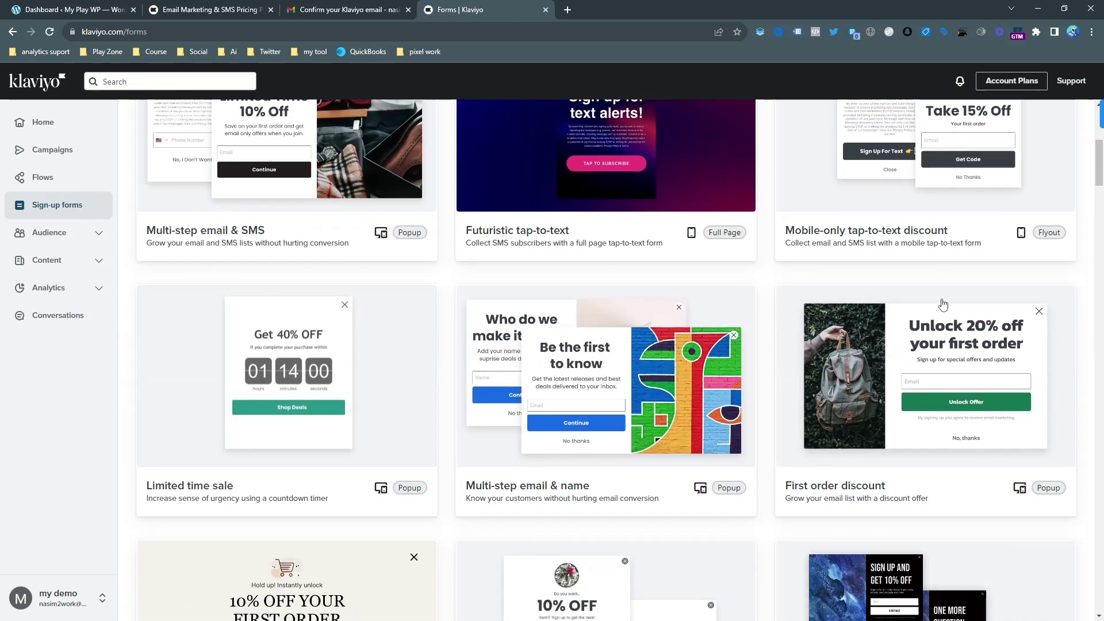
pyautogui.scroll(-2, 943, 304)
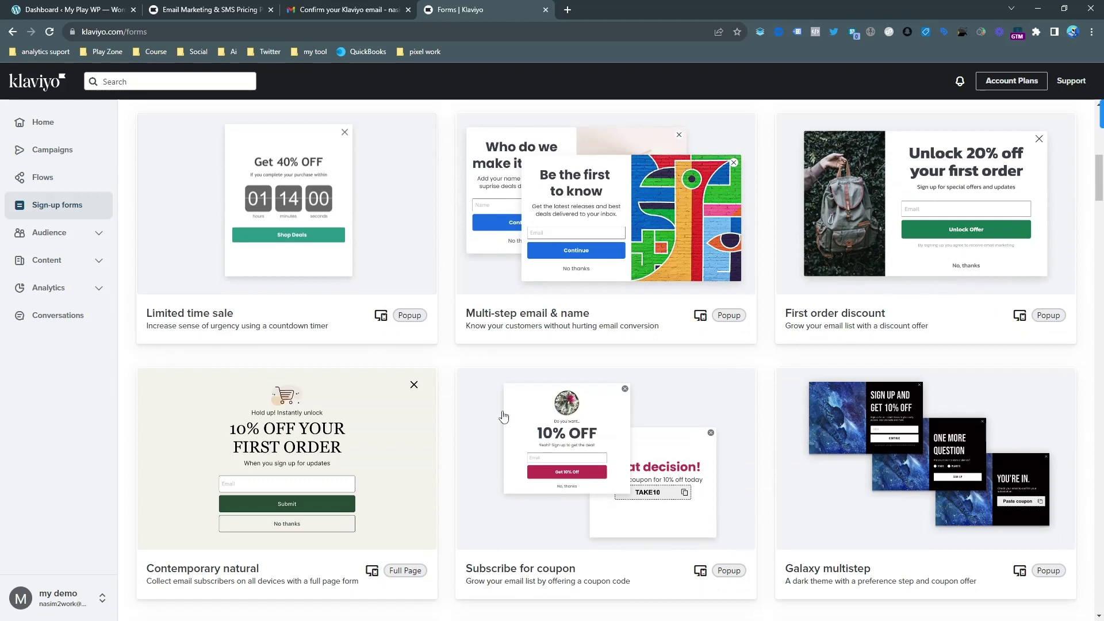
pyautogui.scroll(-2, 349, 422)
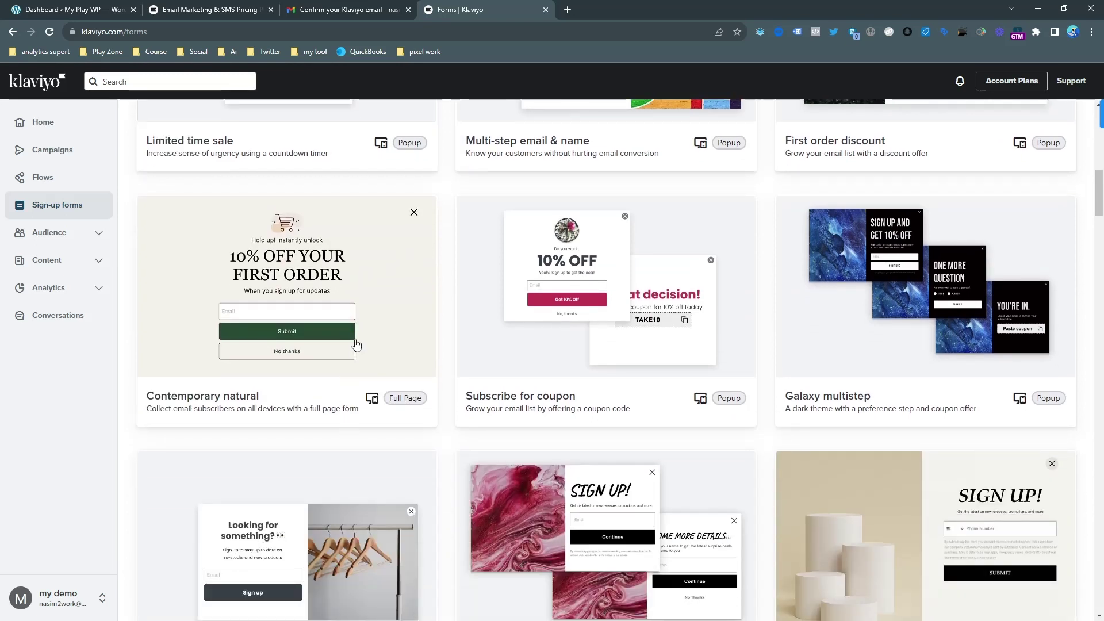
# Step: Create the Contemporary natural full-page form with the Newsletter email subscriber list
pyautogui.click(369, 313)
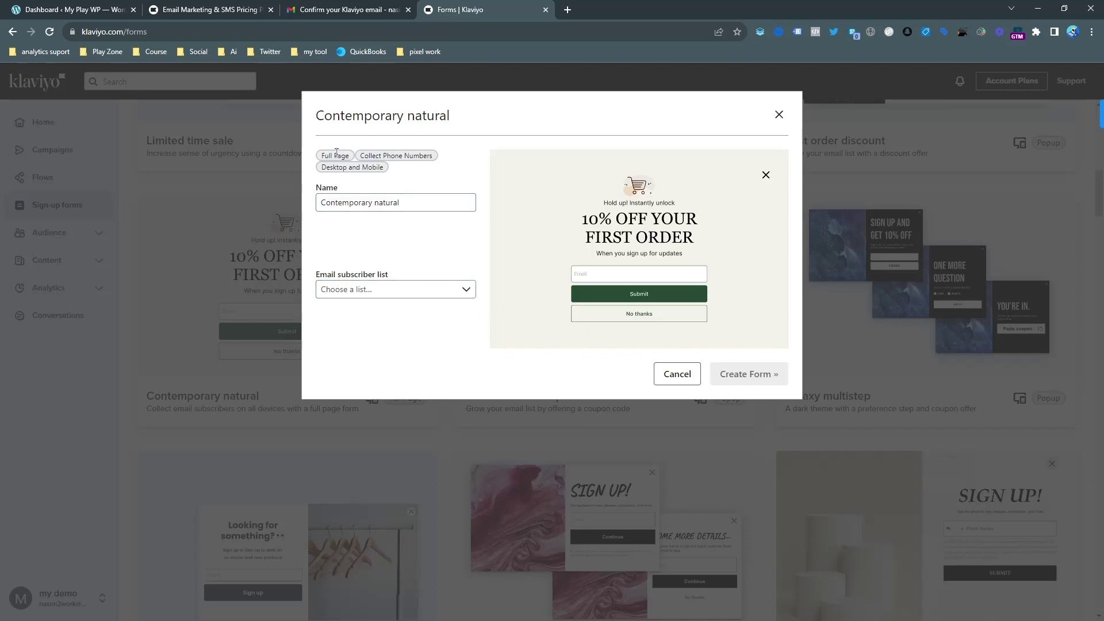
pyautogui.click(368, 206)
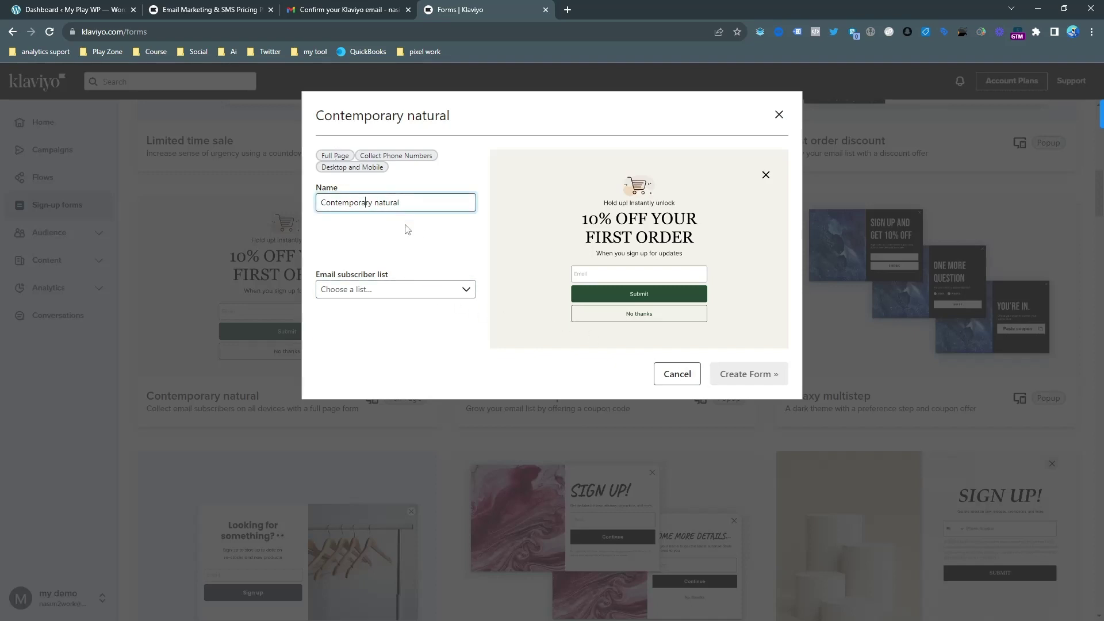
pyautogui.click(378, 288)
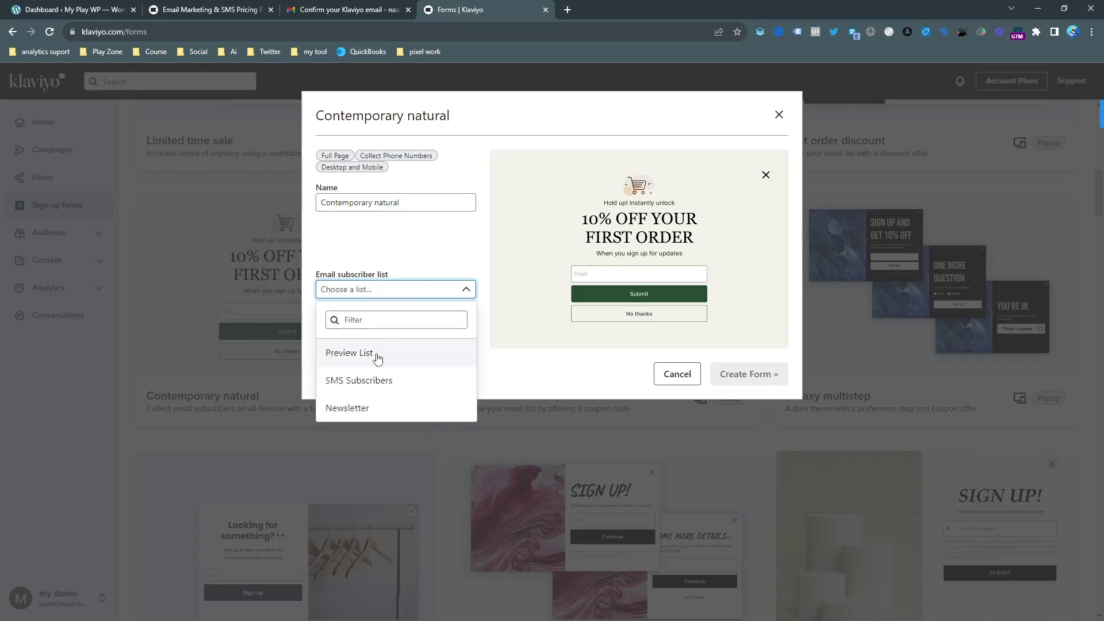
pyautogui.click(375, 411)
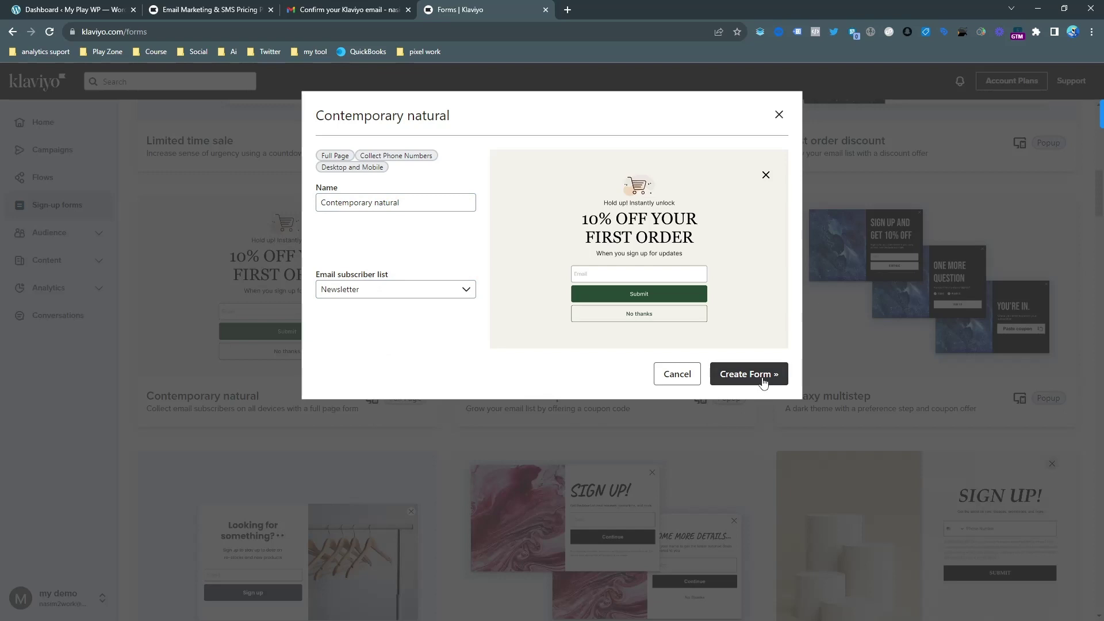
pyautogui.click(763, 382)
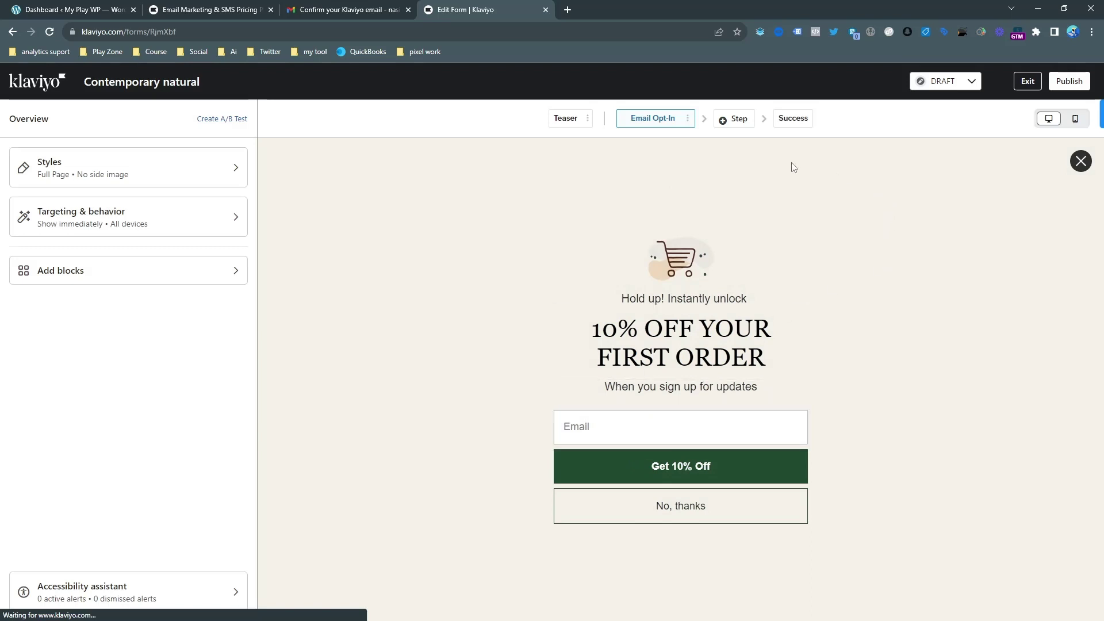
pyautogui.moveTo(681, 467)
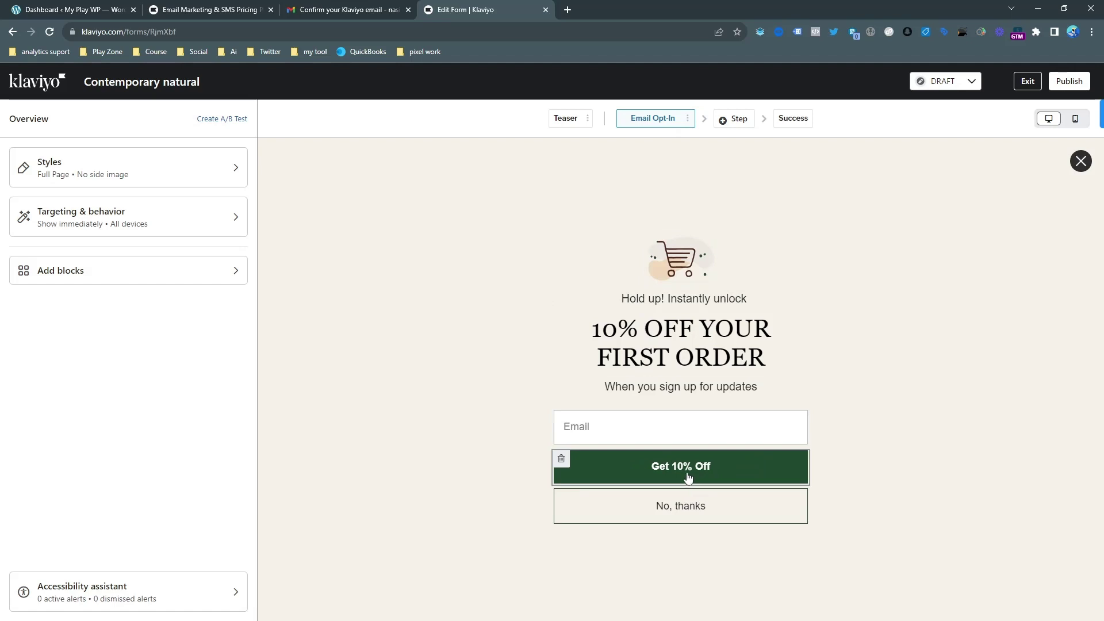
# Step: Change the submit button text from 'Get 10% Off' to 'Get 20% Off'
pyautogui.click(690, 472)
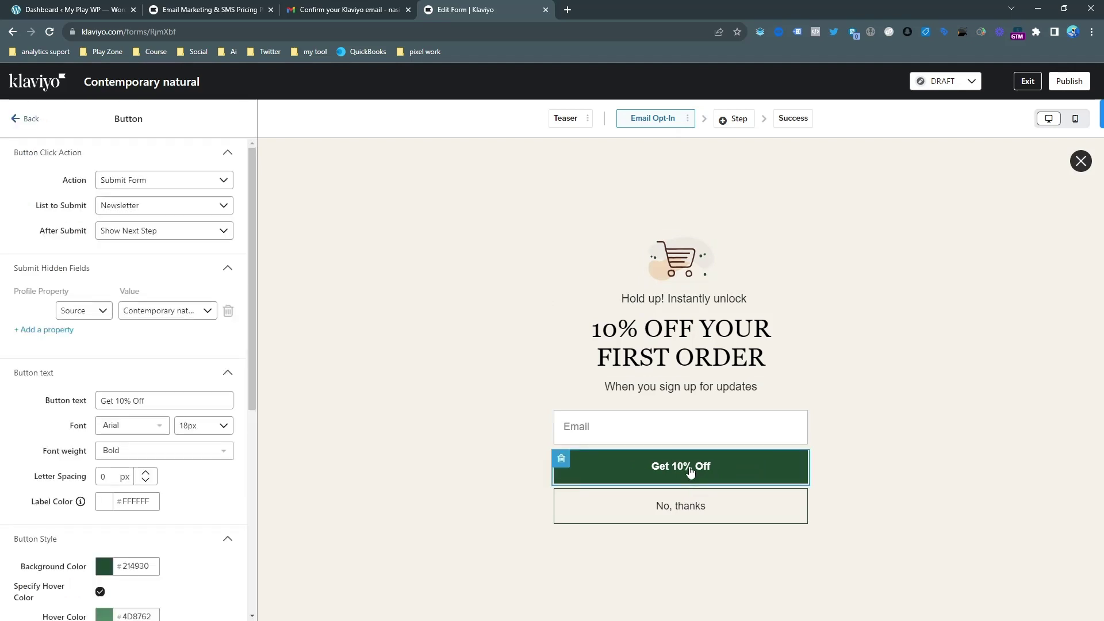
pyautogui.click(115, 401)
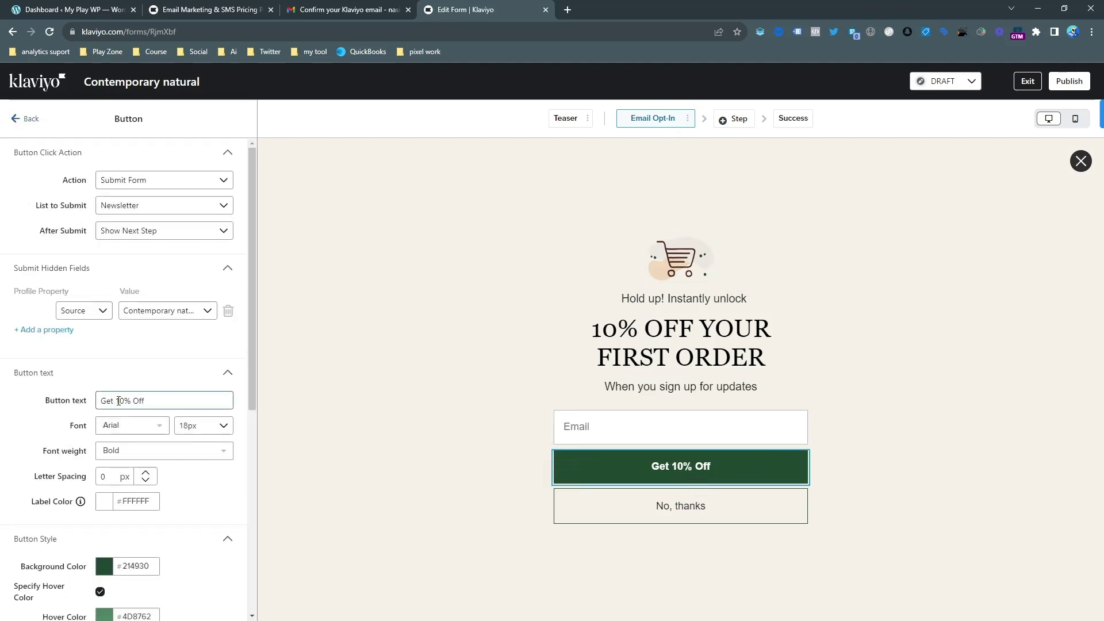
pyautogui.click(115, 401)
pyautogui.write('2')
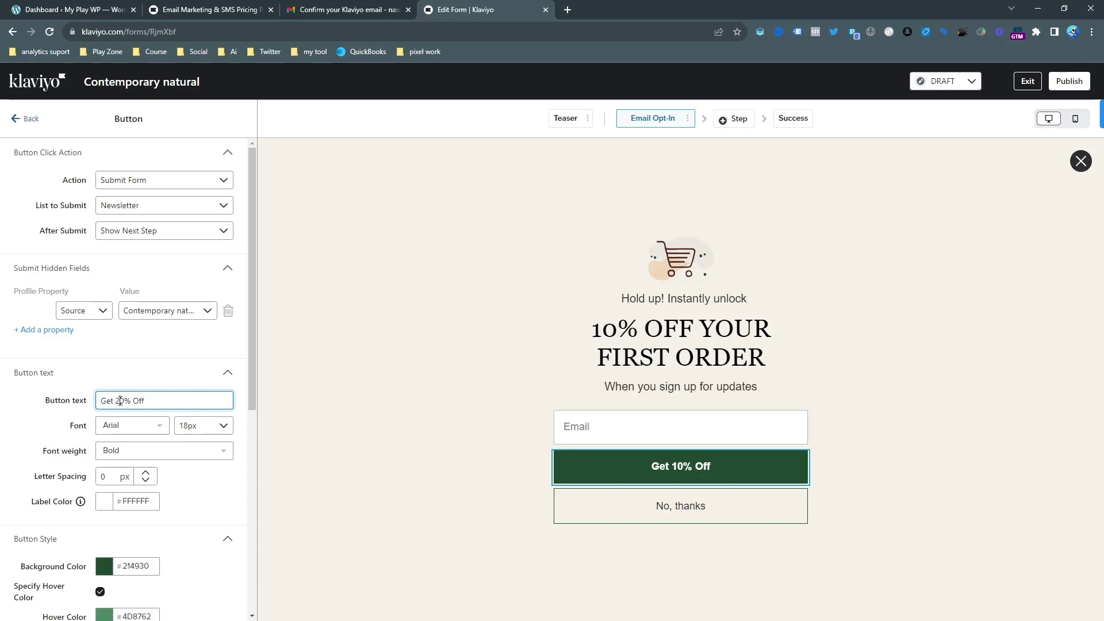
pyautogui.click(347, 423)
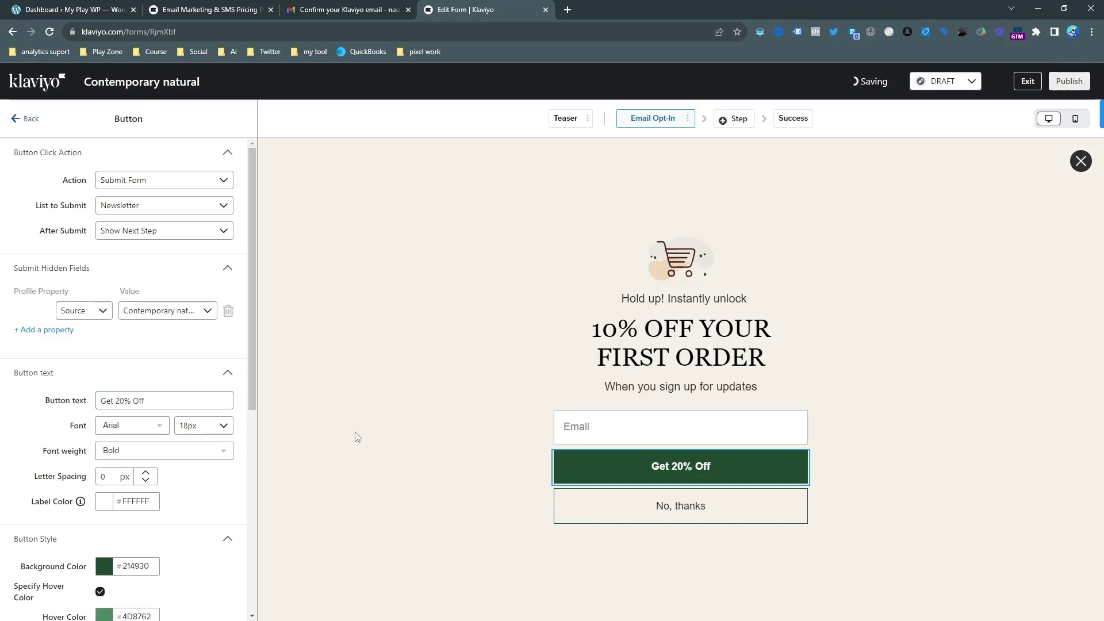
pyautogui.scroll(-1, 123, 475)
pyautogui.scroll(-4, 111, 513)
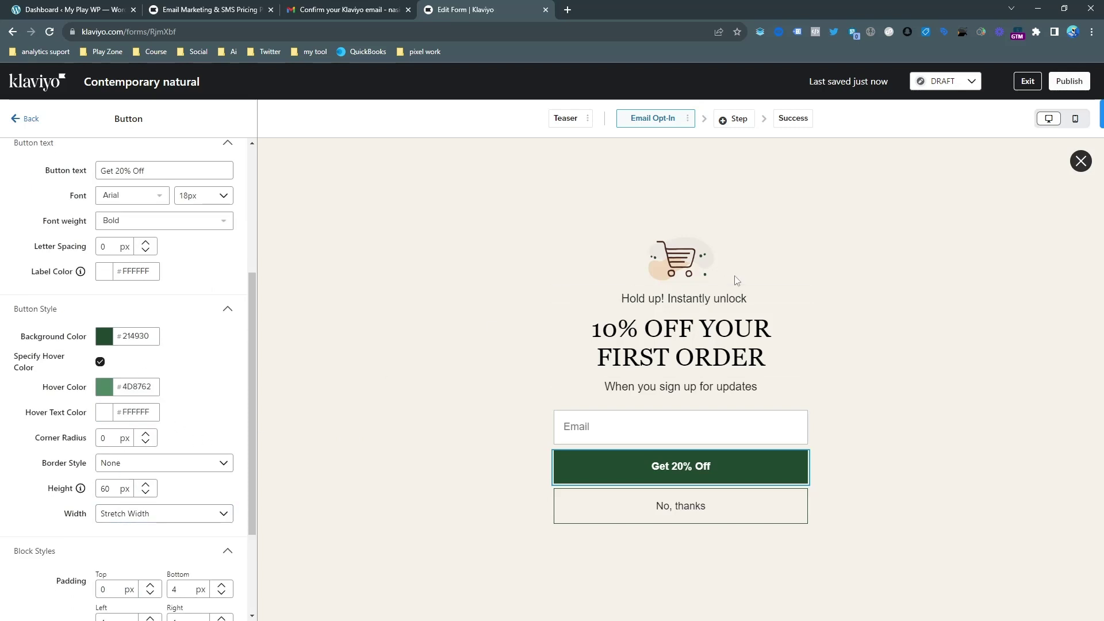
# Step: Publish the Contemporary natural form despite the install warning and preview its coupon success step
pyautogui.click(1059, 82)
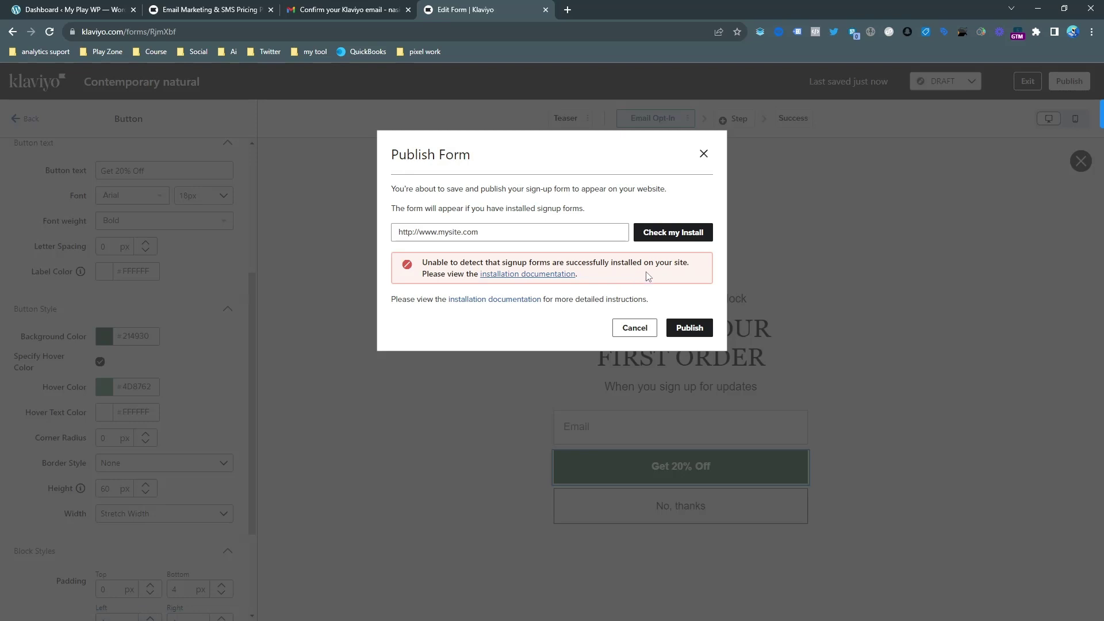
pyautogui.click(683, 333)
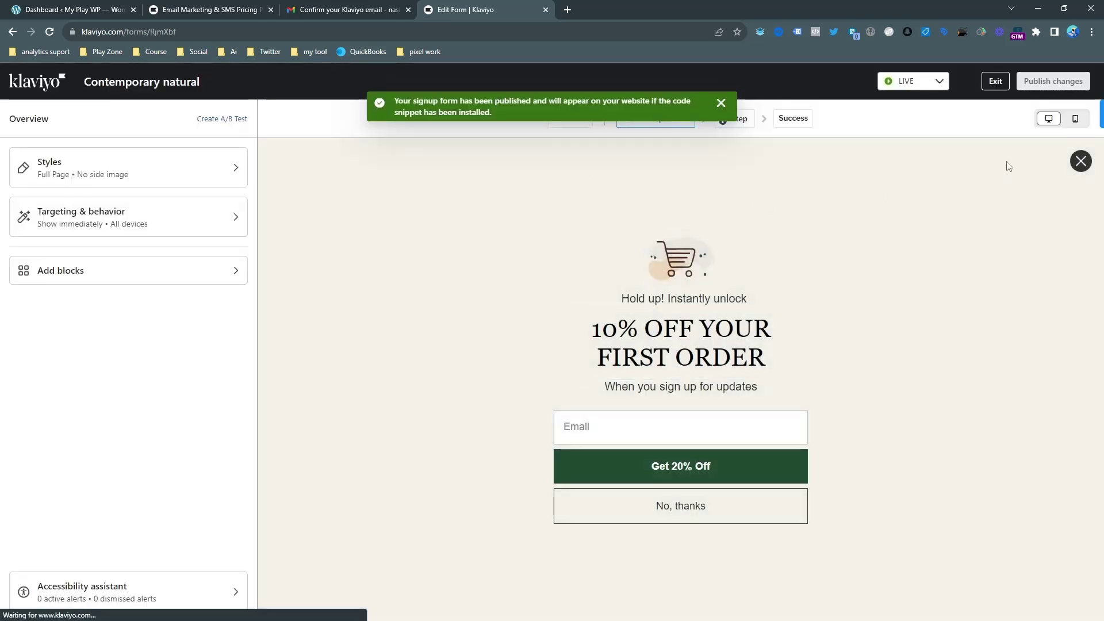
pyautogui.click(721, 102)
pyautogui.click(793, 119)
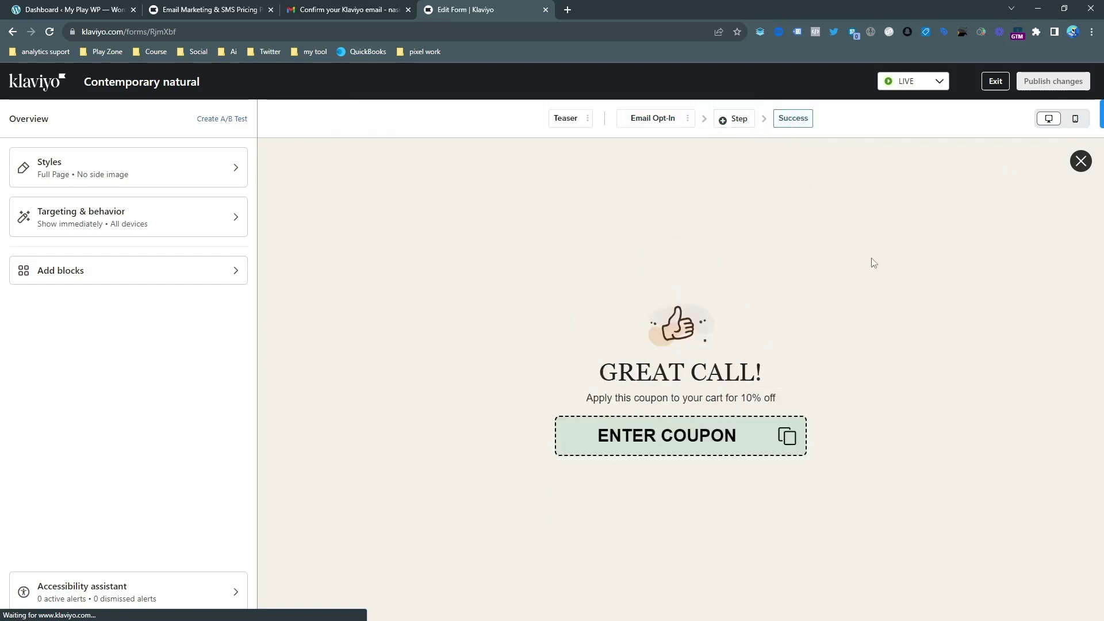
# Step: Exit the editor to the Sign-up forms list and peek at the Contemporary natural row's actions menu
pyautogui.click(996, 82)
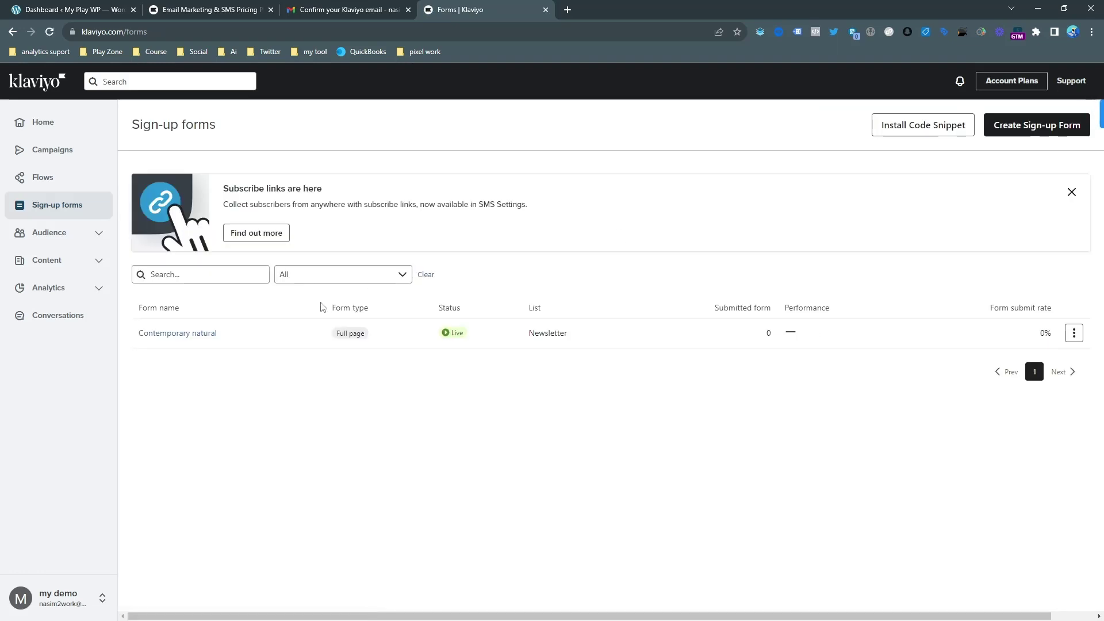
pyautogui.click(1074, 334)
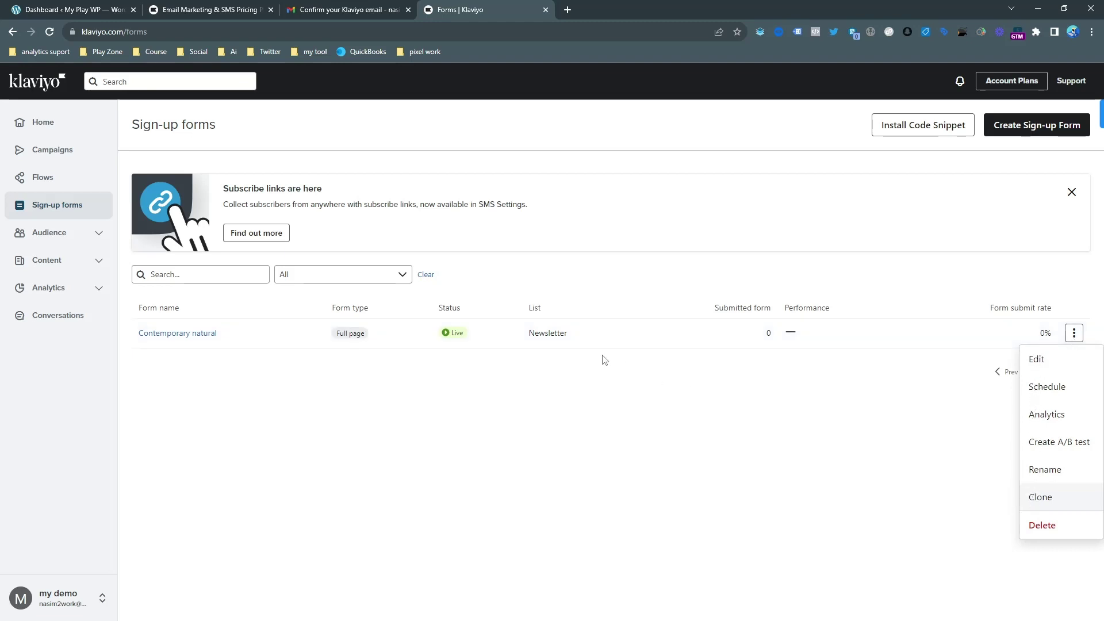
pyautogui.click(447, 332)
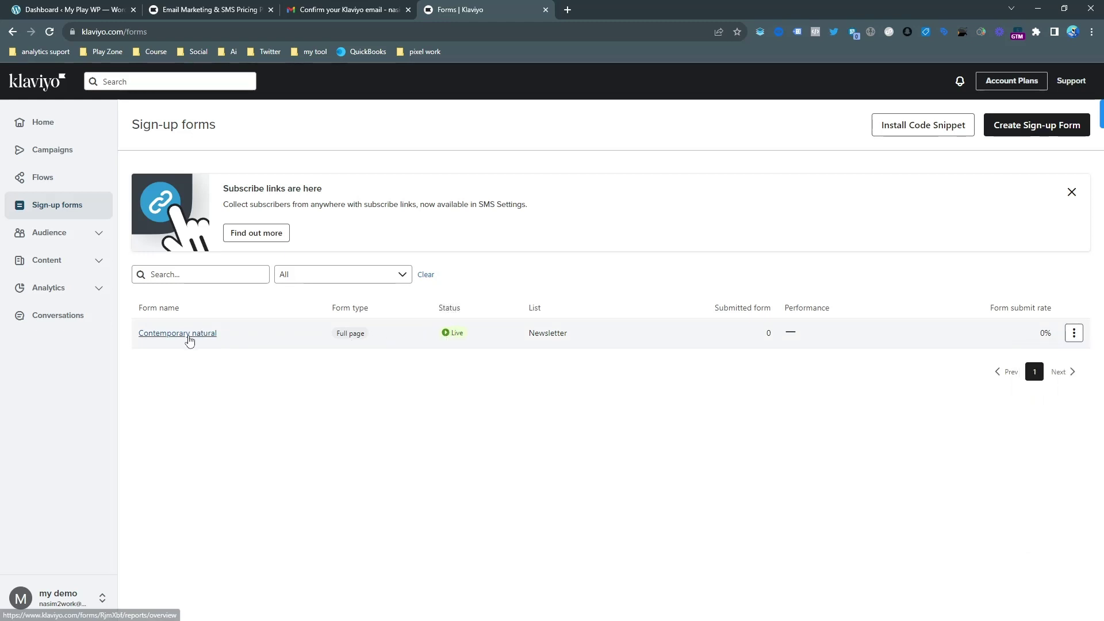
# Step: View the Contemporary natural form's statistics, then go to the SMS Conversations page
pyautogui.click(189, 338)
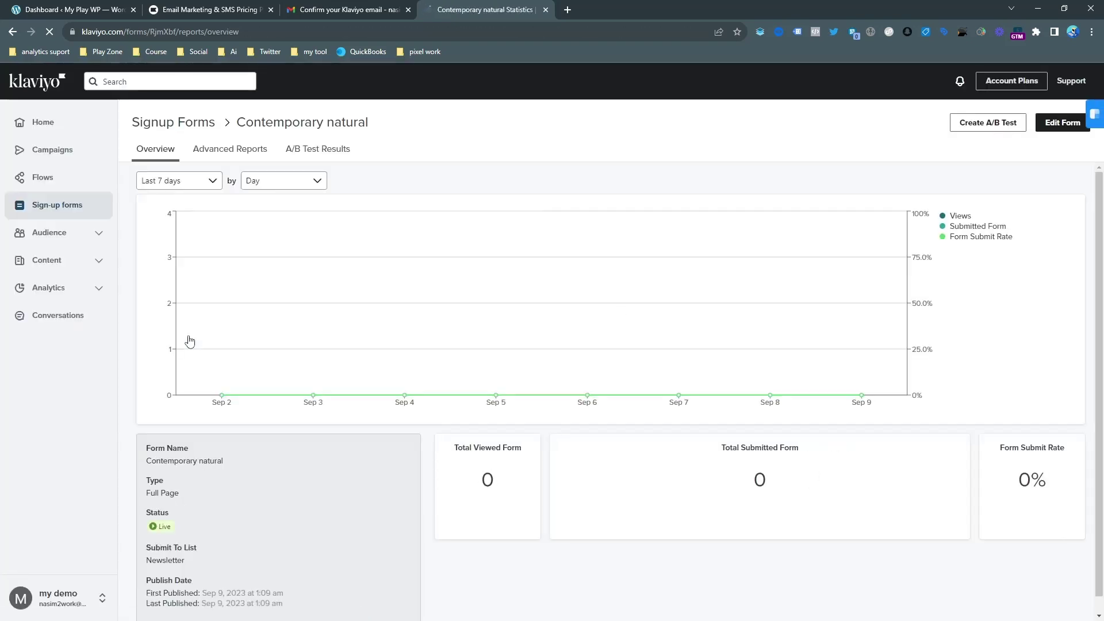
pyautogui.scroll(-1, 388, 324)
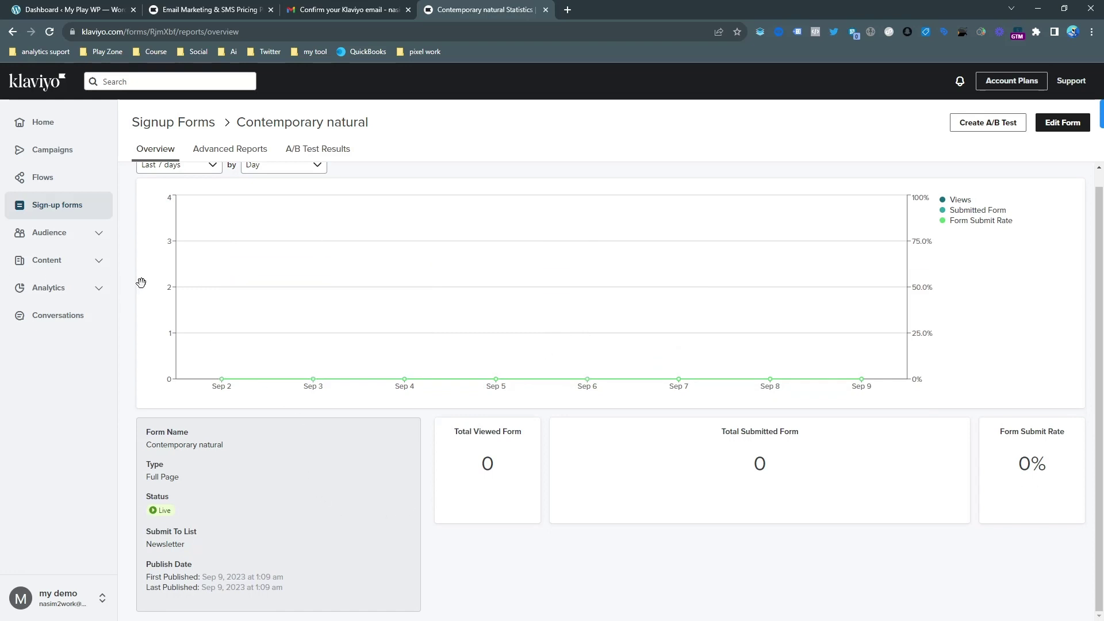
pyautogui.click(101, 299)
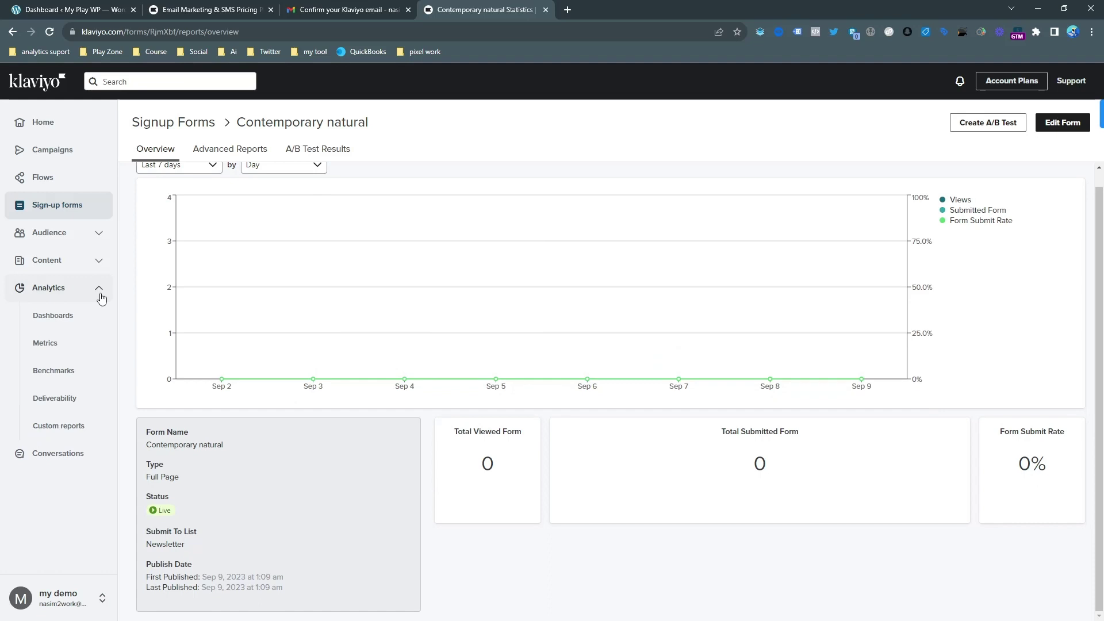
pyautogui.click(98, 291)
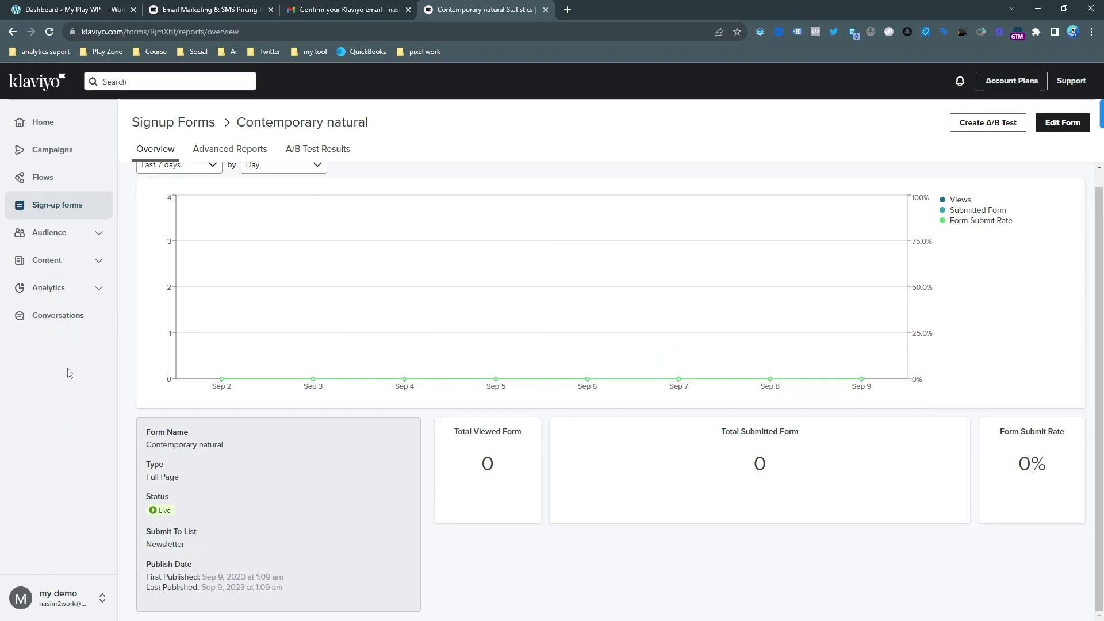
pyautogui.click(69, 317)
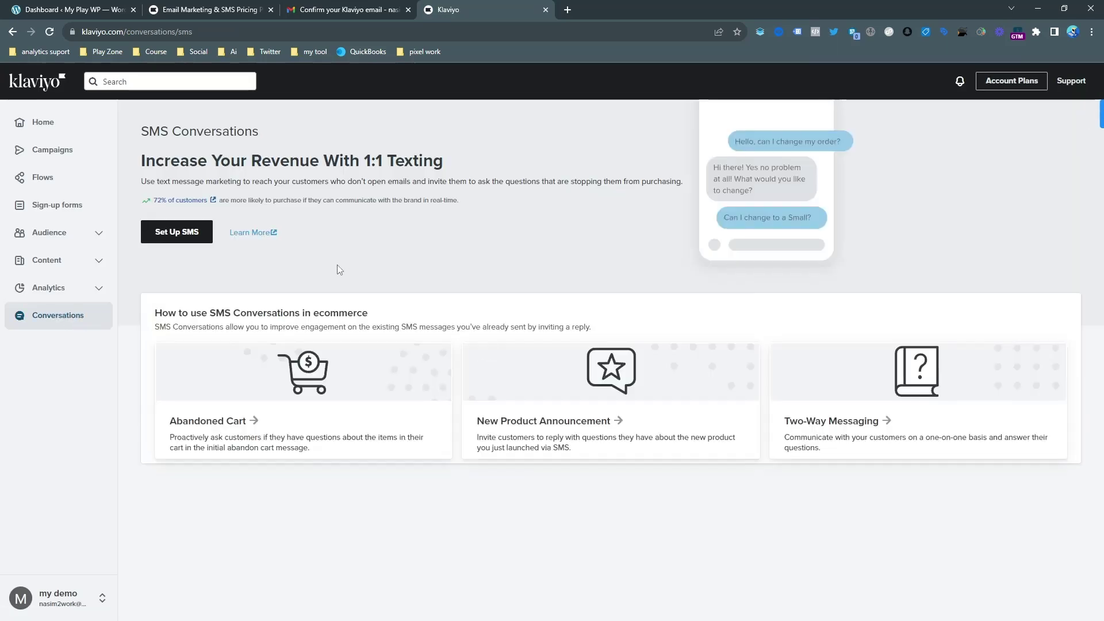
# Step: Browse the Analytics dashboards and bring up the account menu
pyautogui.click(69, 288)
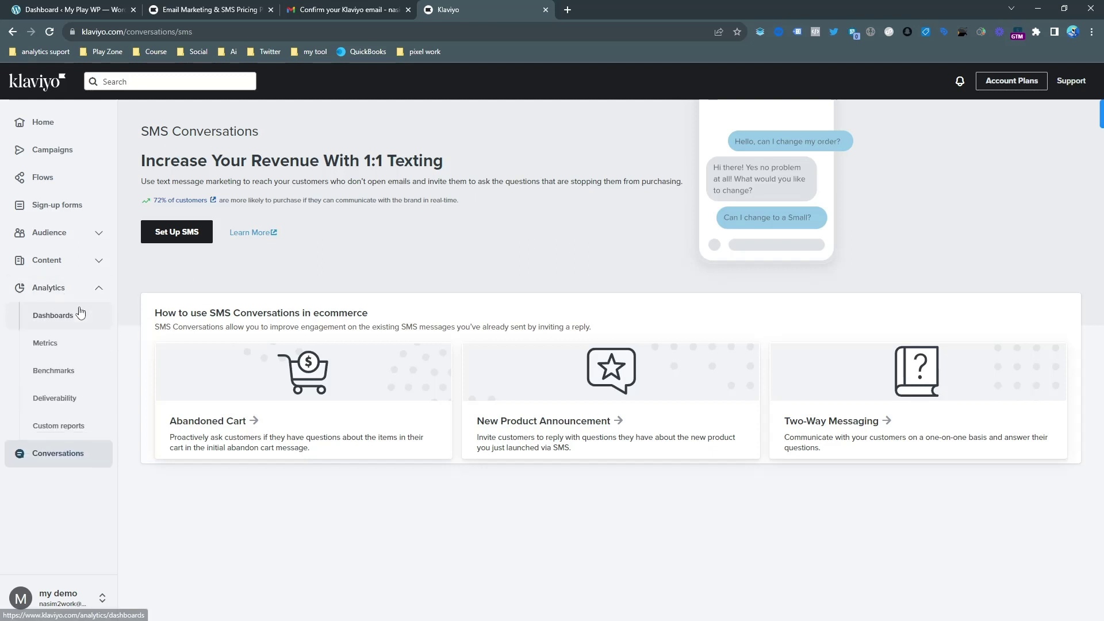
pyautogui.click(80, 314)
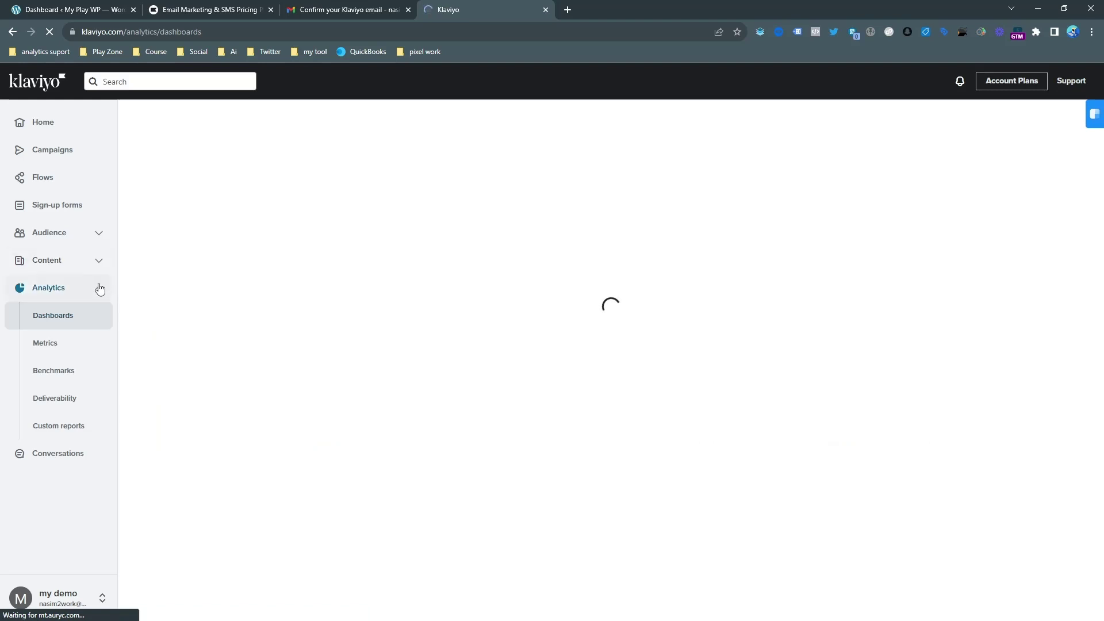
pyautogui.click(102, 603)
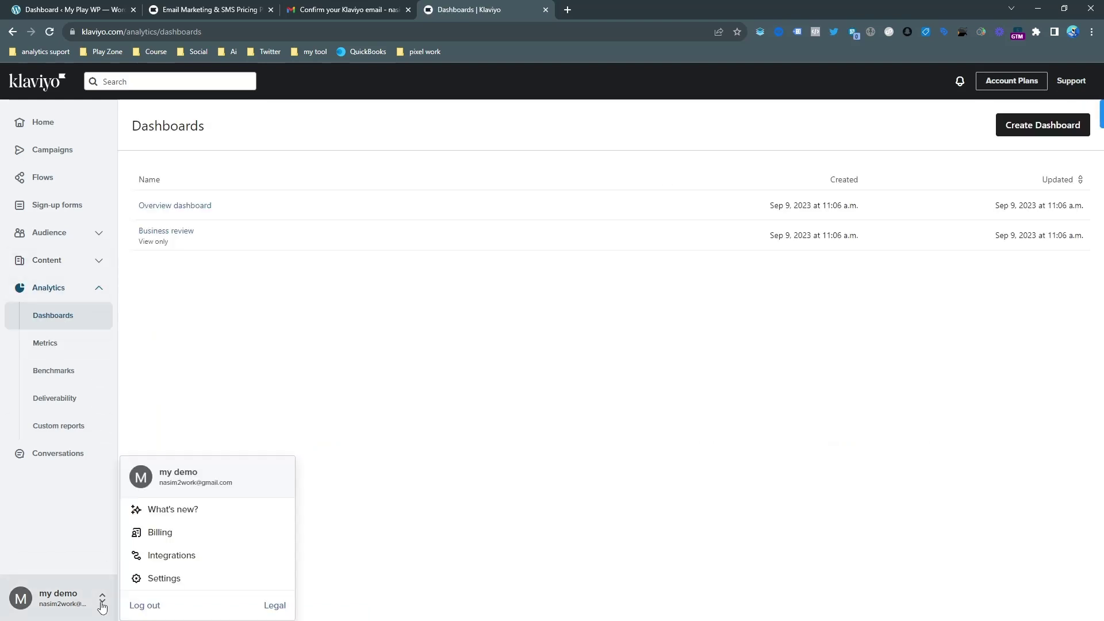
# Step: Visit Integrations and Campaigns, then return to the Sign-up forms list
pyautogui.click(179, 556)
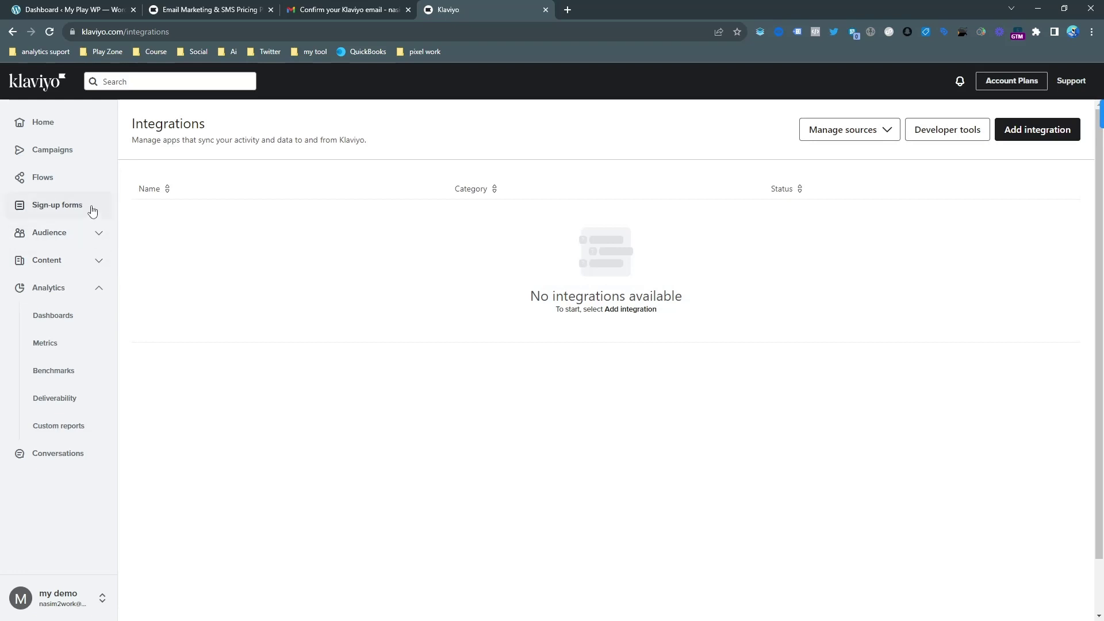
pyautogui.click(69, 150)
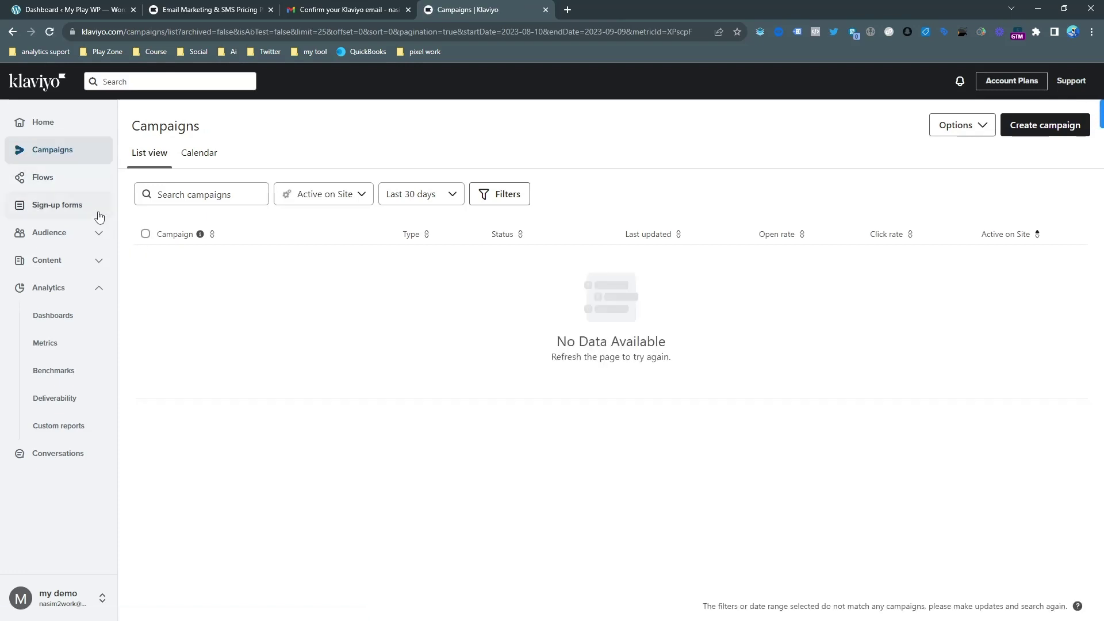
pyautogui.click(99, 215)
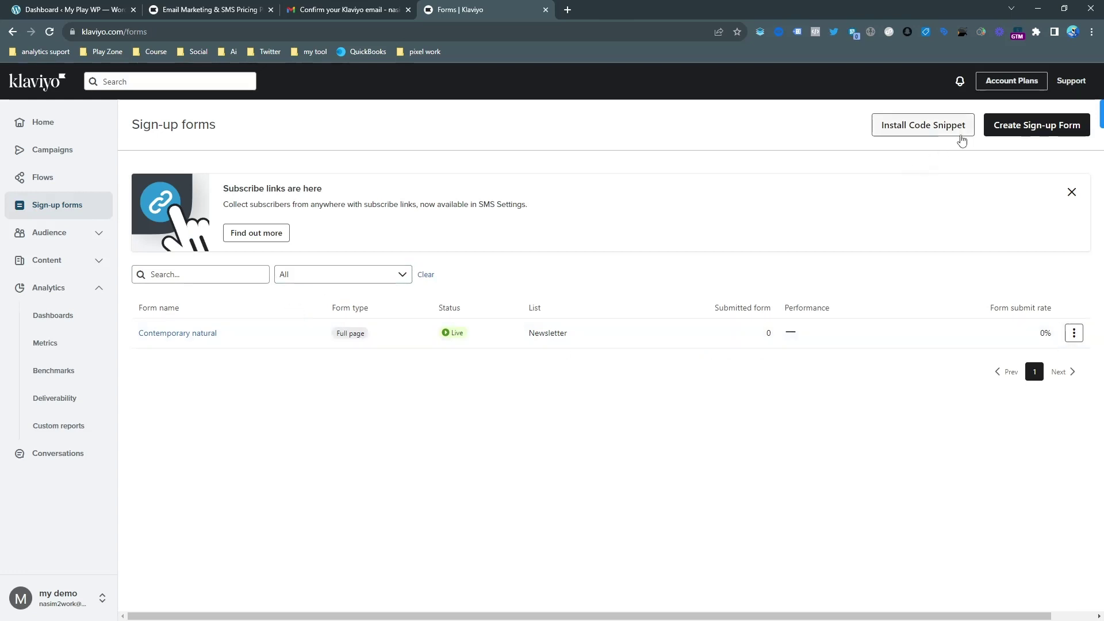
# Step: Copy the sign-up forms installation script from the Install Code Snippet modal and dismiss it
pyautogui.click(961, 135)
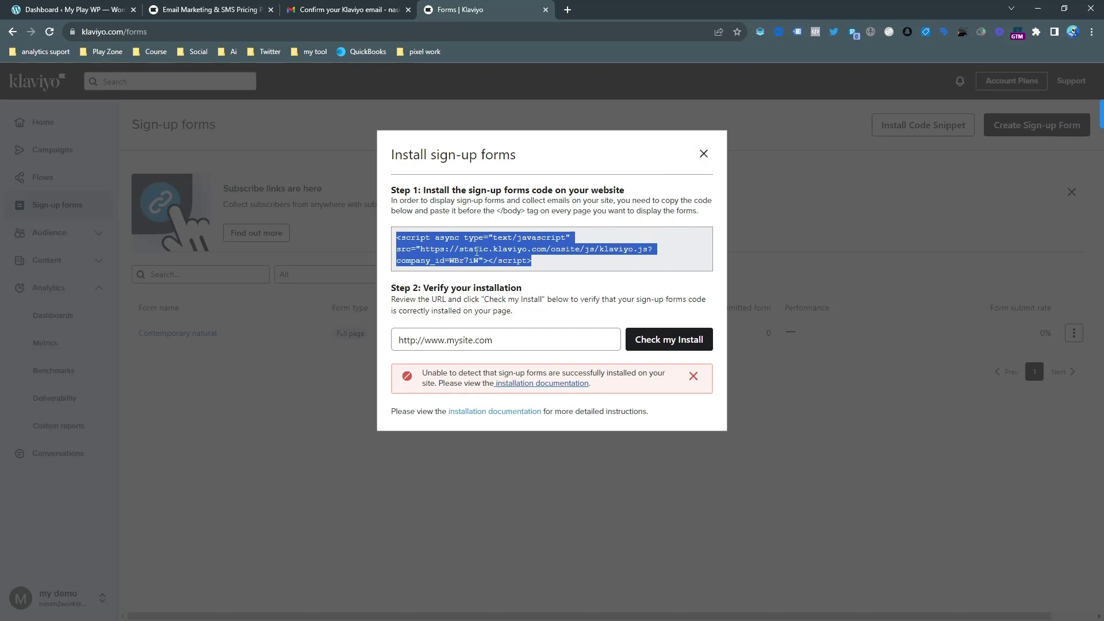
pyautogui.click(525, 295)
pyautogui.click(528, 257)
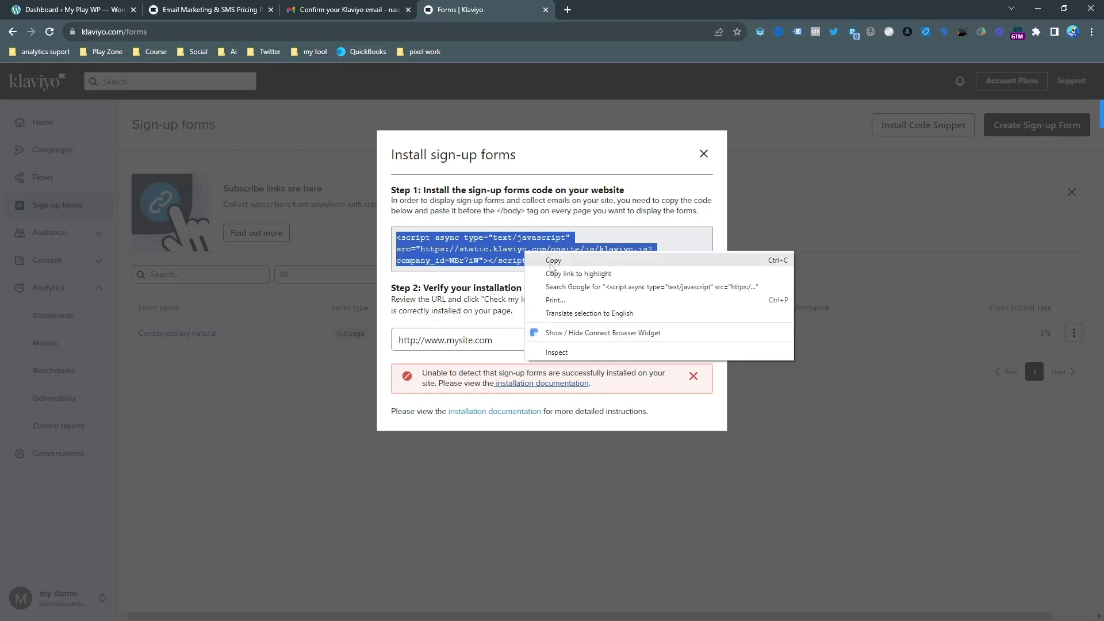
pyautogui.click(553, 262)
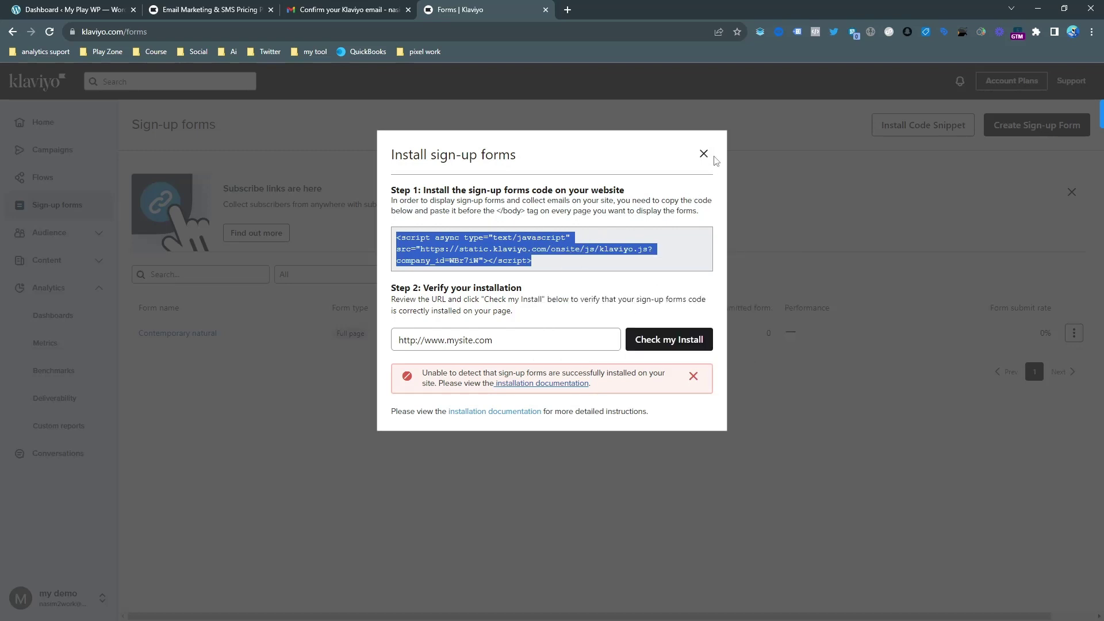
pyautogui.click(704, 154)
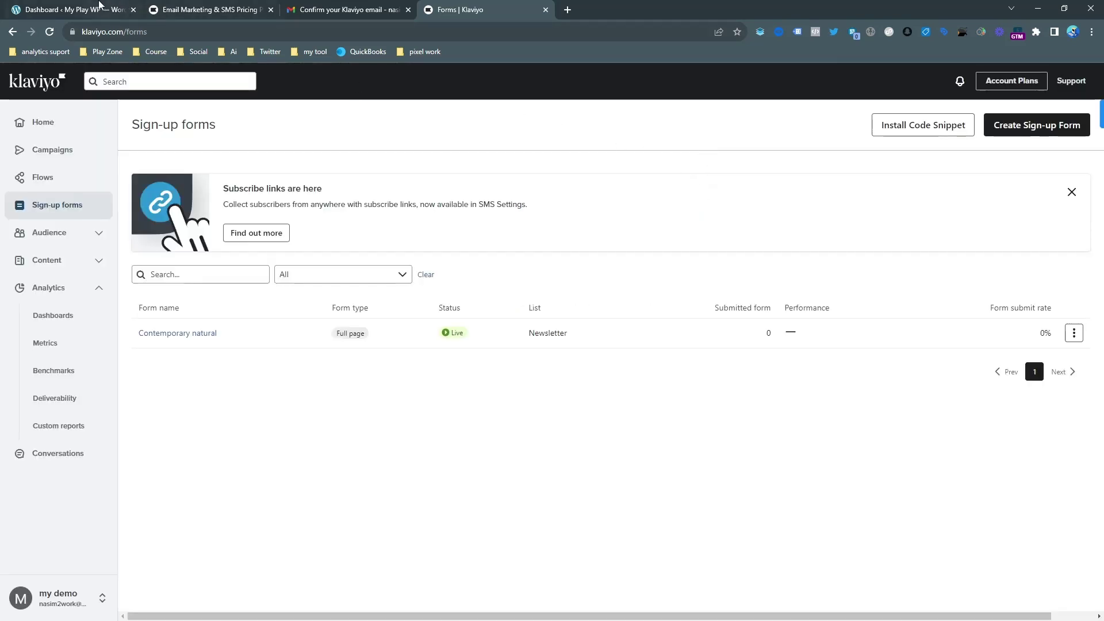
# Step: Switch to the WordPress dashboard tab to reach the Woodmart theme file editor
pyautogui.click(87, 9)
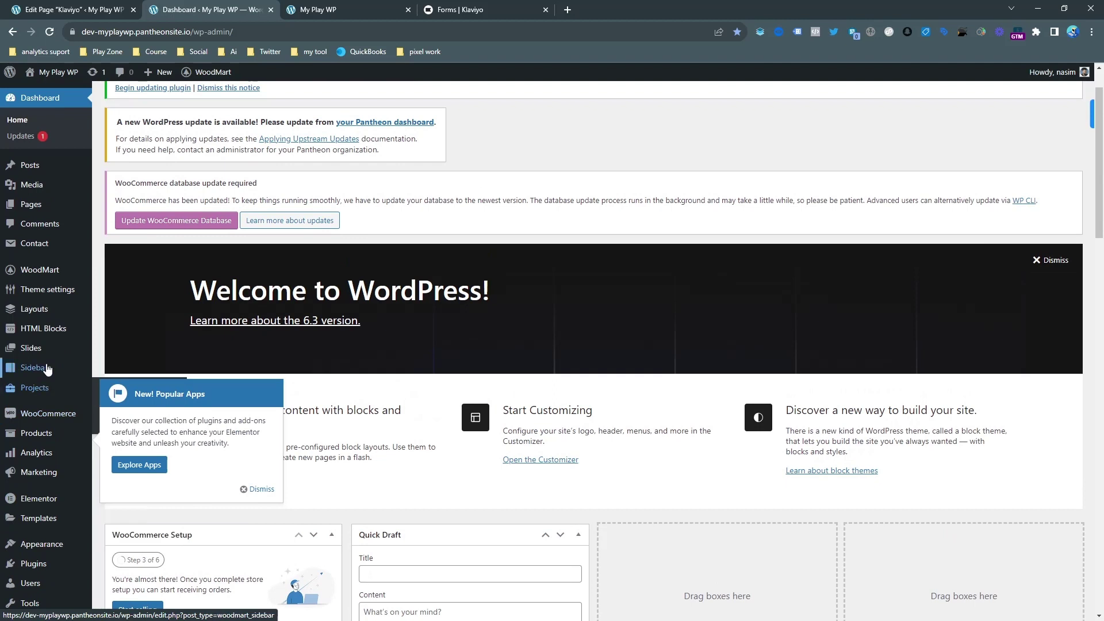
pyautogui.scroll(1, 47, 345)
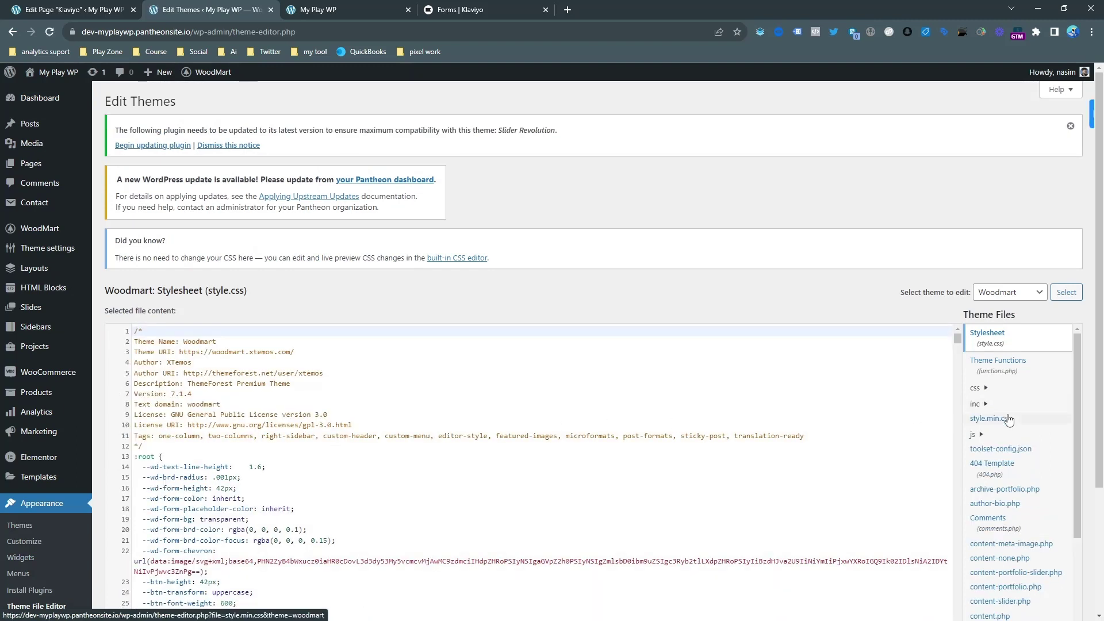
pyautogui.scroll(-1, 1071, 513)
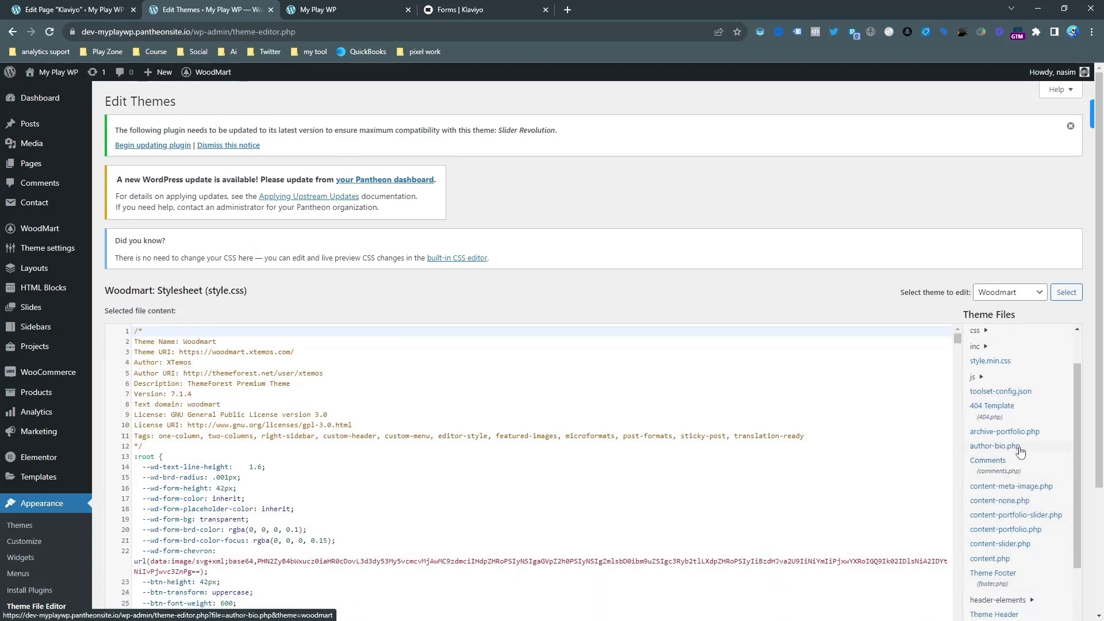
pyautogui.scroll(-1, 1018, 449)
pyautogui.scroll(-1, 1027, 467)
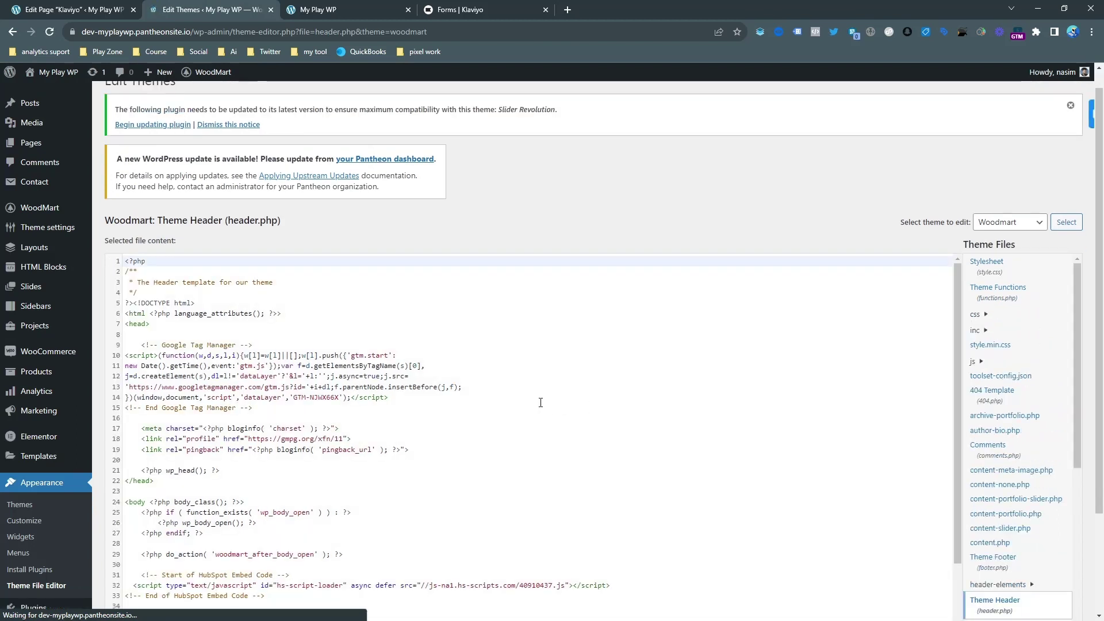
pyautogui.scroll(-1, 225, 427)
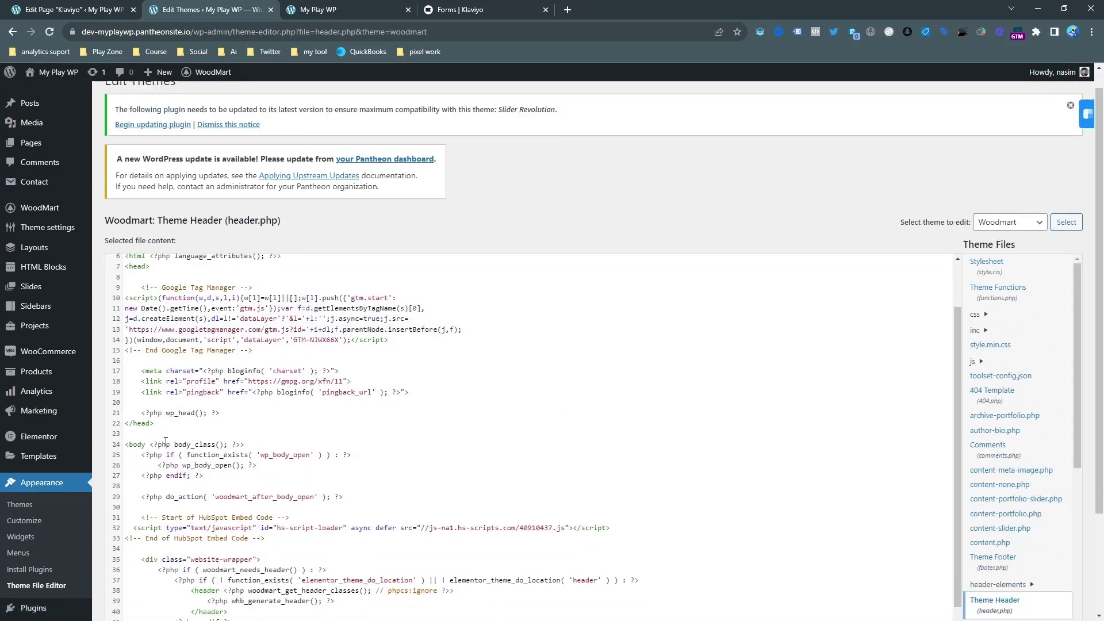
pyautogui.scroll(-1, 162, 482)
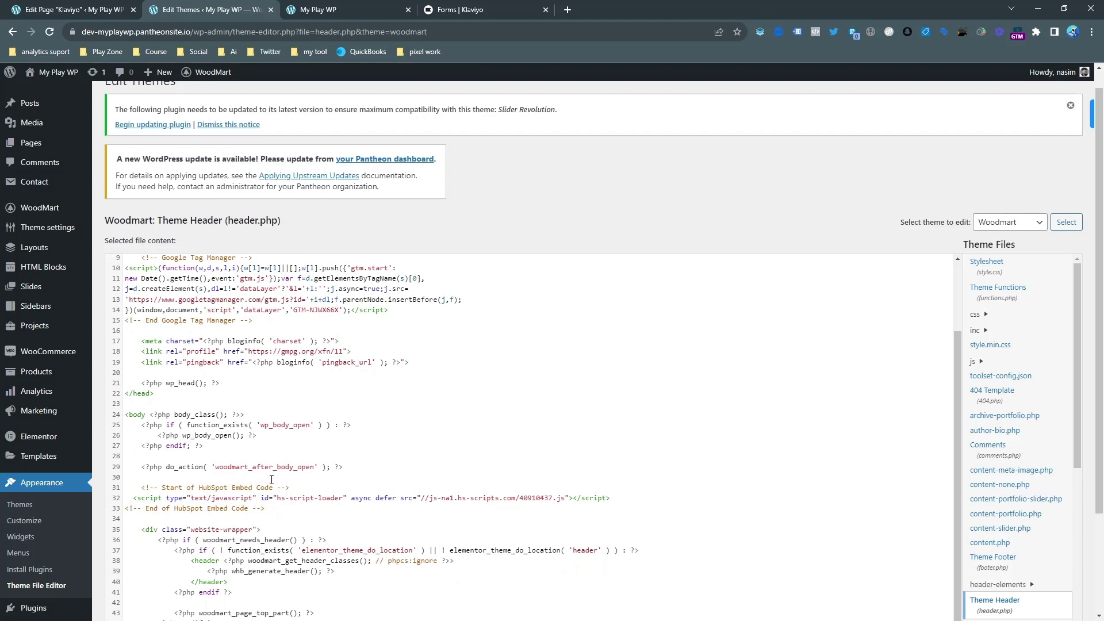
# Step: Paste the Klaviyo script into header.php after line 29, update the file, and reload the live site
pyautogui.click(355, 467)
pyautogui.press('Return')
pyautogui.press('Return')
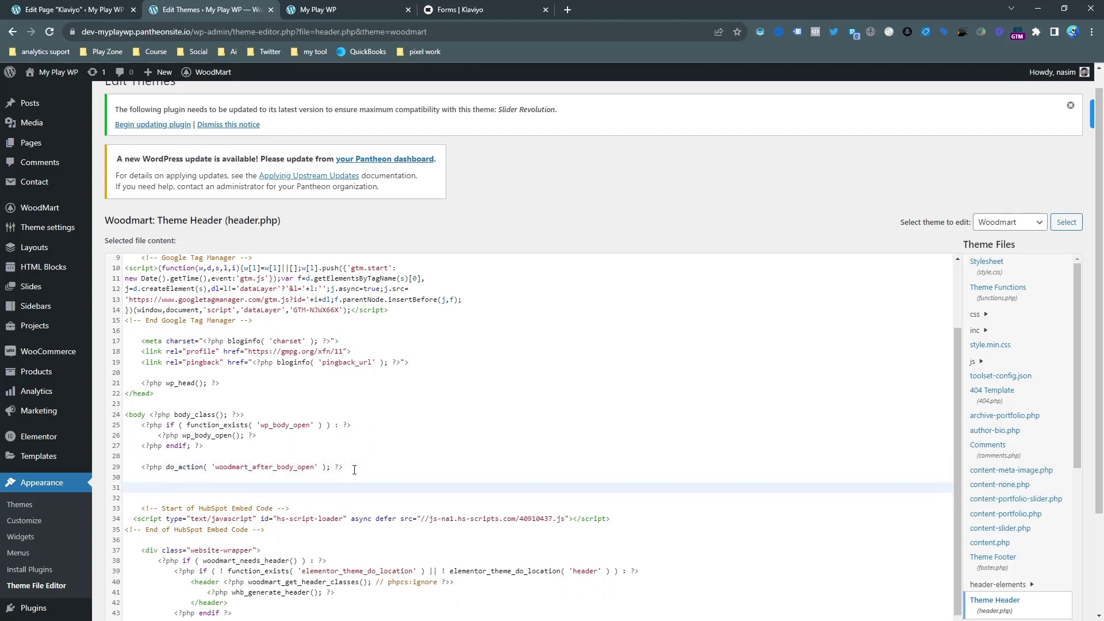
pyautogui.write('<script async type="text/javascript" src="https://static.klaviyo.com/onsite/js/klaviyo.js?company_id=WBr7iW"></script>')
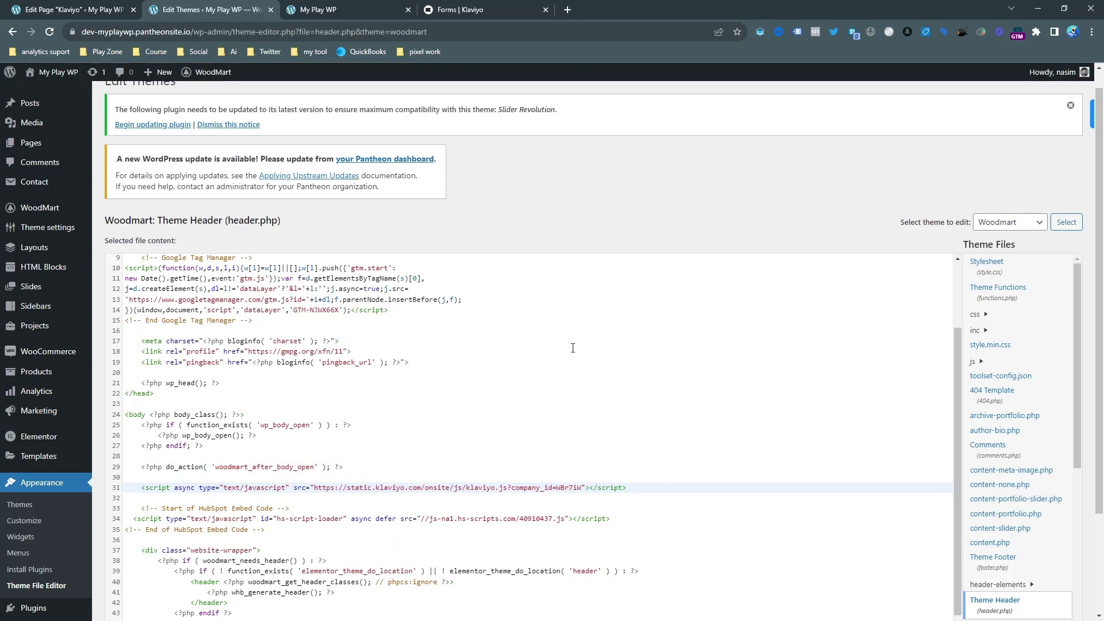
pyautogui.scroll(-5, 481, 264)
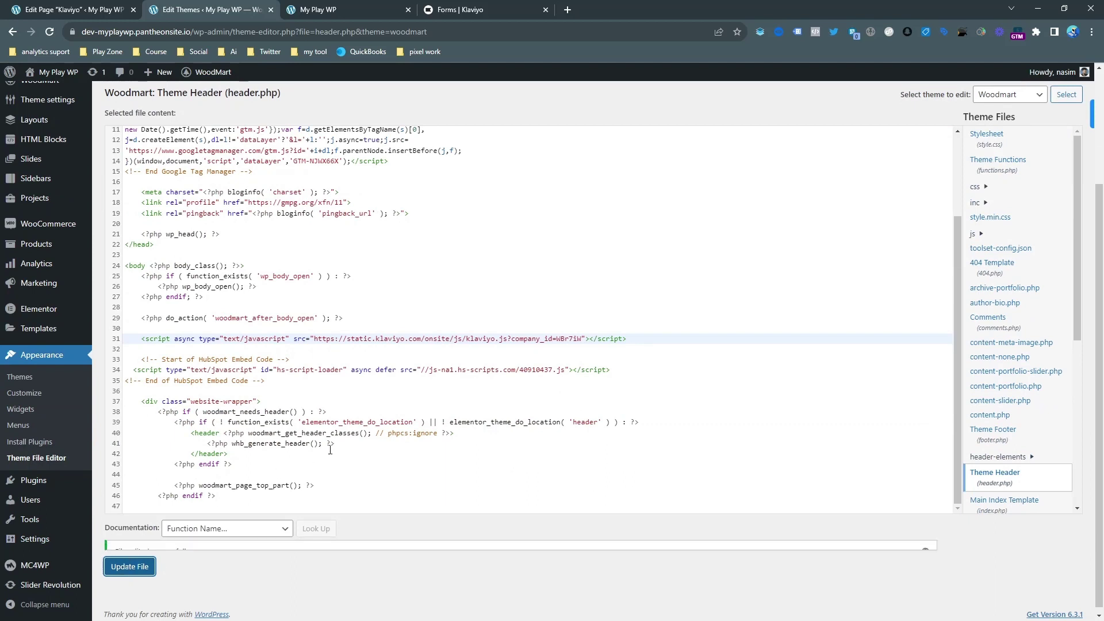
pyautogui.click(360, 5)
pyautogui.press('F5')
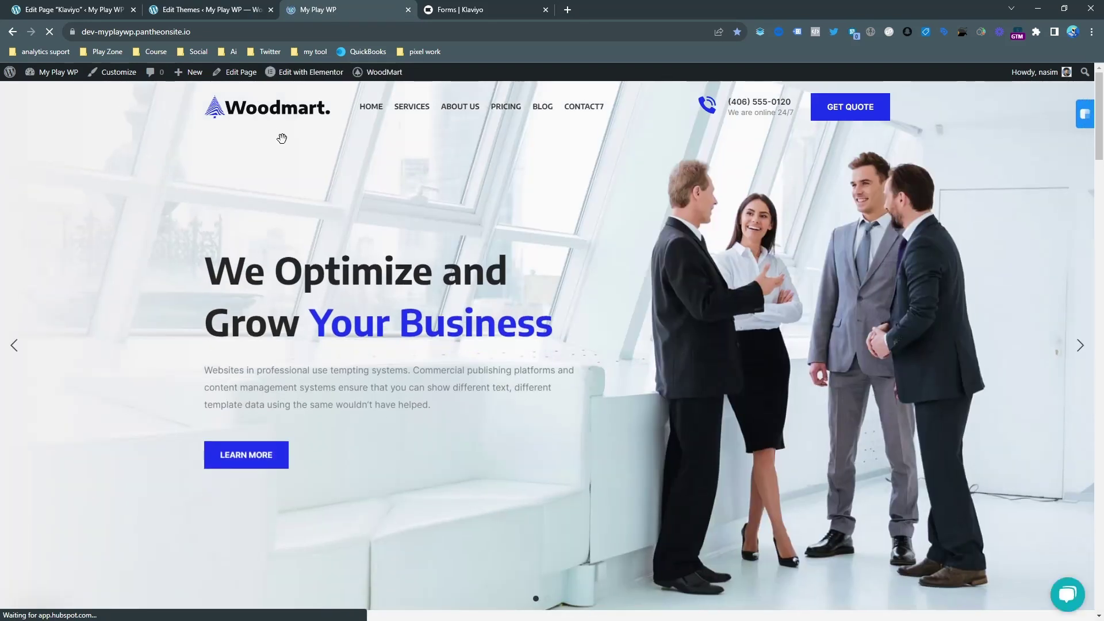
pyautogui.scroll(-1, 313, 180)
pyautogui.scroll(-2, 329, 168)
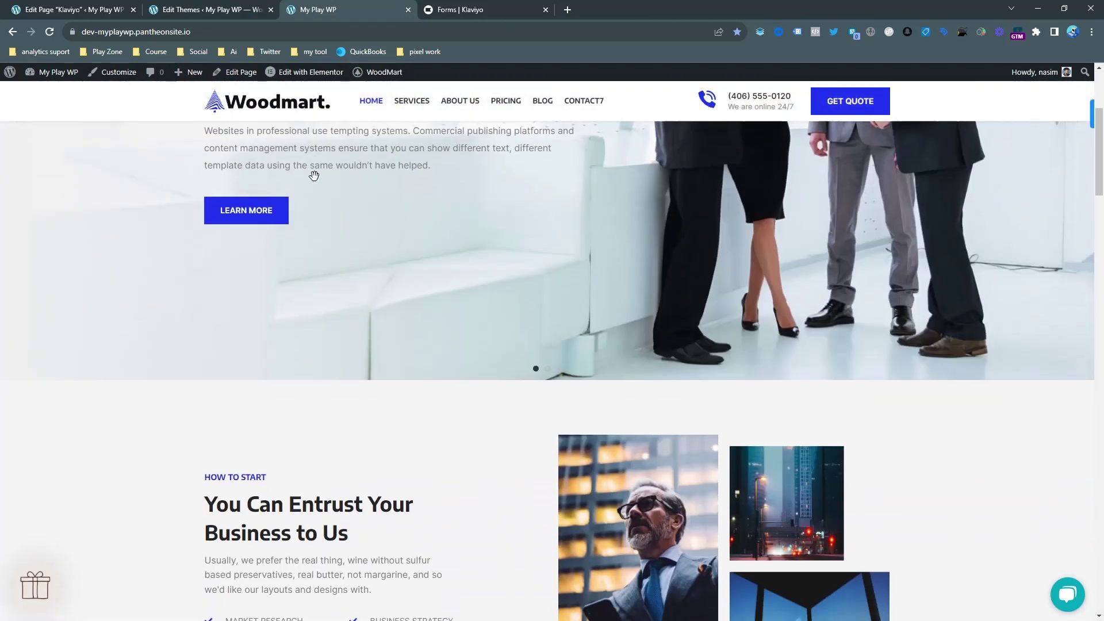
pyautogui.scroll(-3, 343, 158)
pyautogui.scroll(-3, 410, 130)
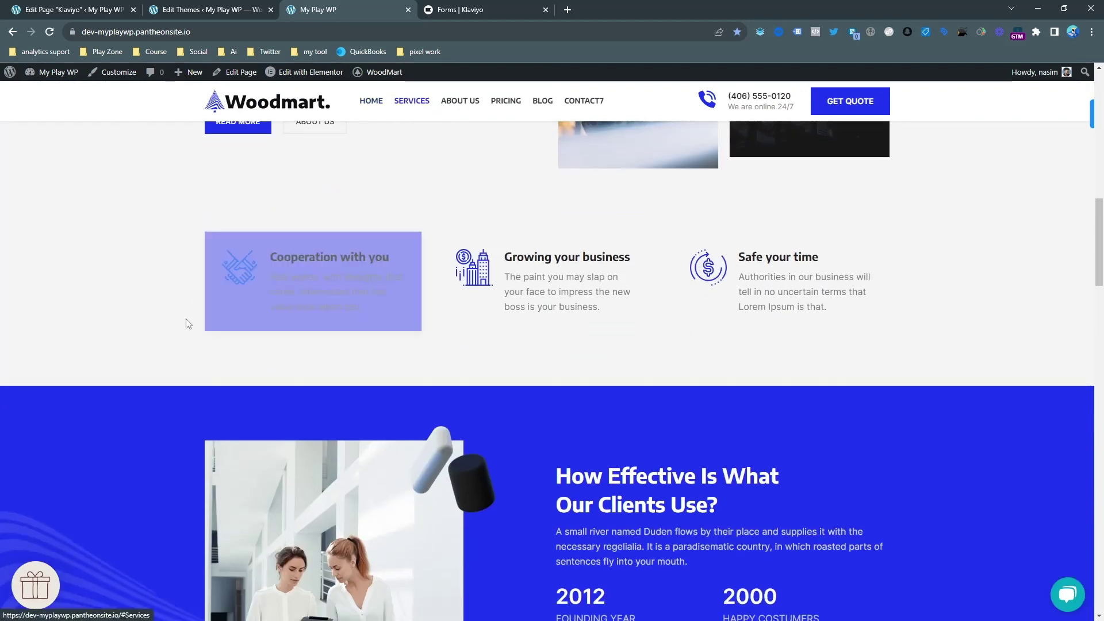
# Step: Bring up the Klaviyo Get 20% Off sign-up popup from the gift teaser on the live site
pyautogui.click(39, 583)
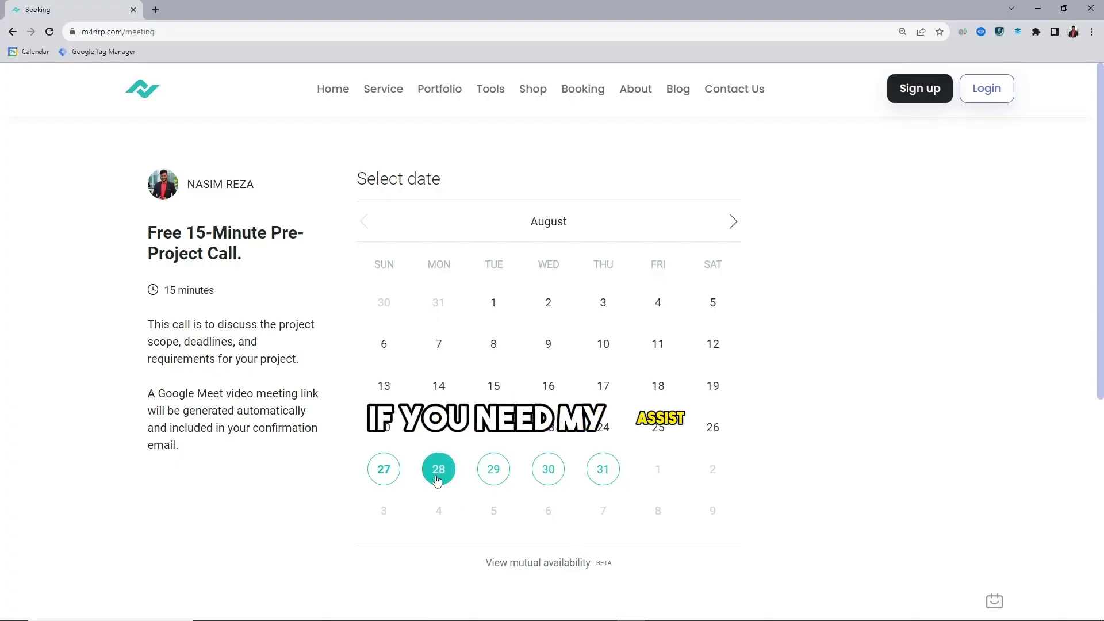
# Step: Book the free 15-minute call for August 28 at 1:15 am and start entering name and email
pyautogui.click(437, 471)
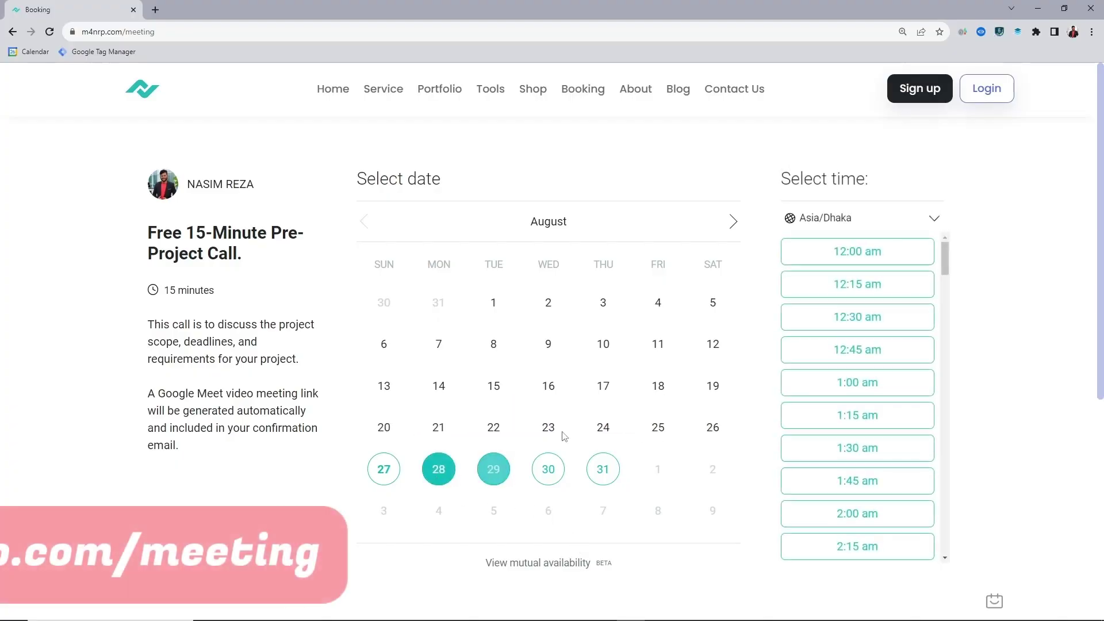
pyautogui.click(841, 217)
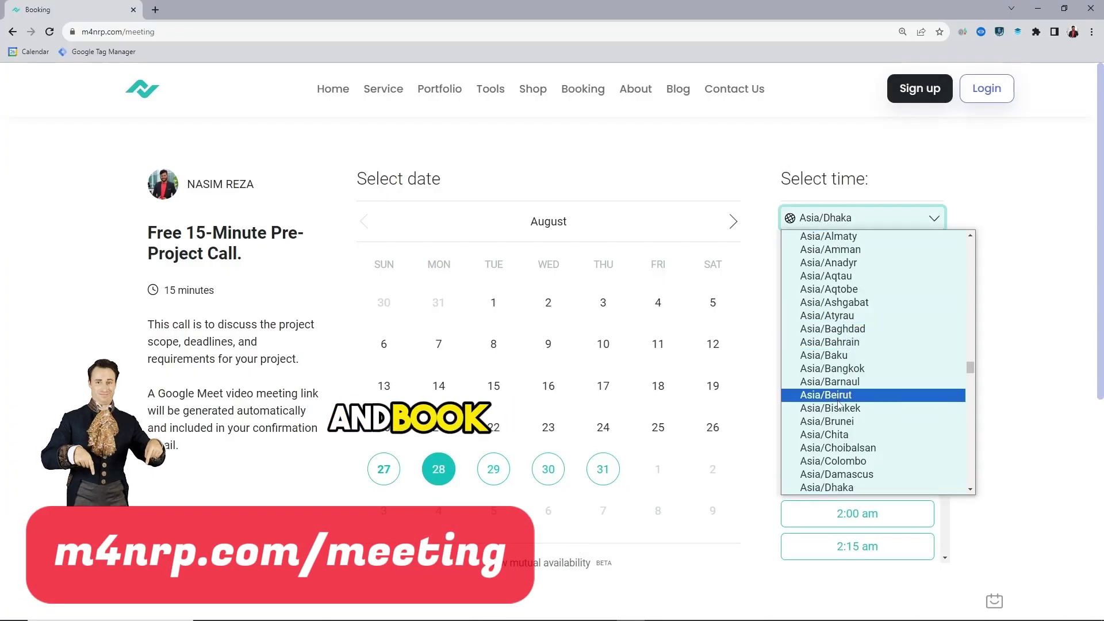
pyautogui.click(1028, 241)
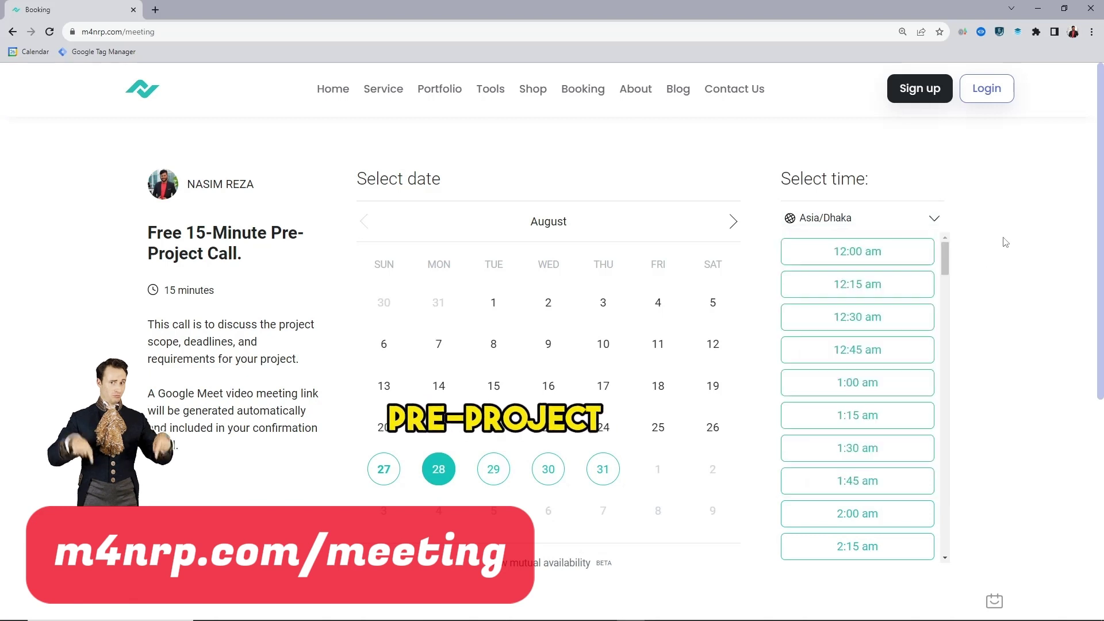
pyautogui.click(856, 417)
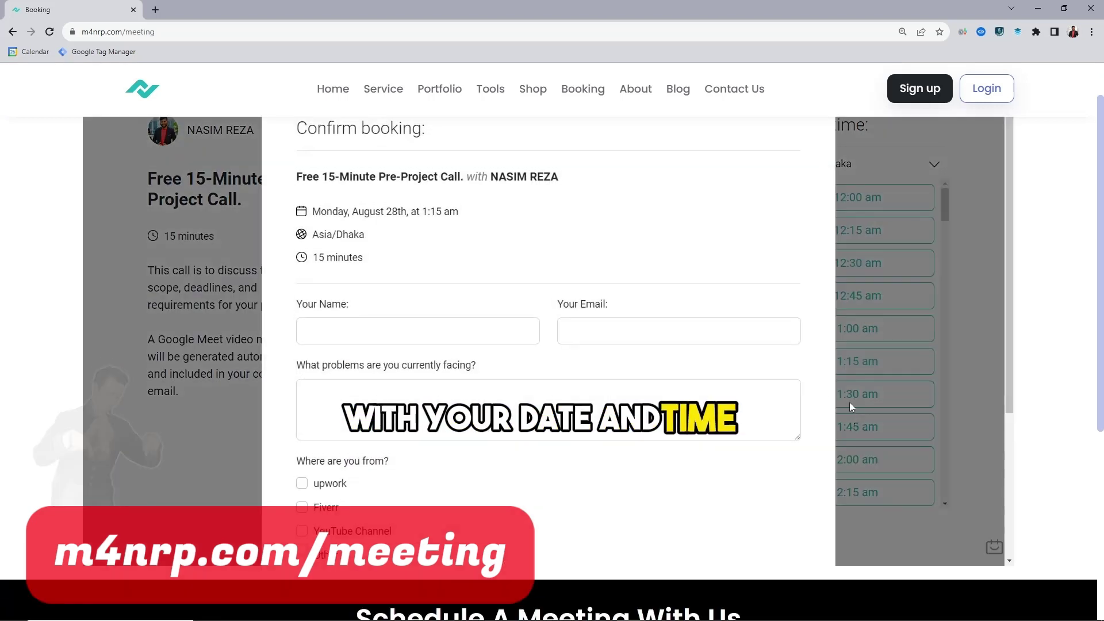
pyautogui.click(388, 331)
pyautogui.write('your name')
pyautogui.press('Tab')
pyautogui.write('your email')
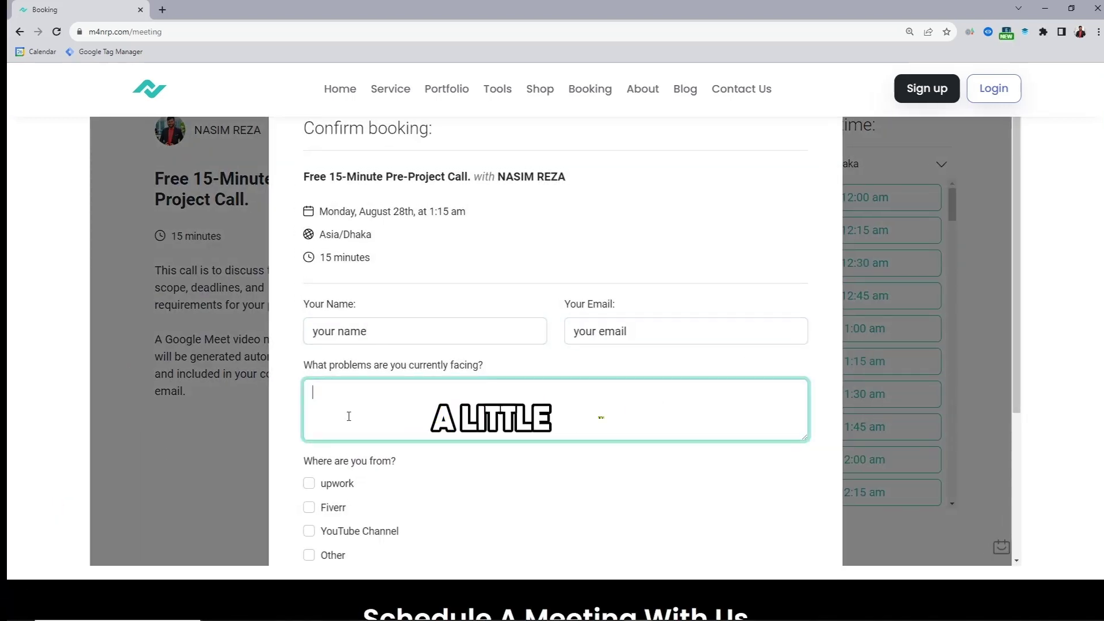